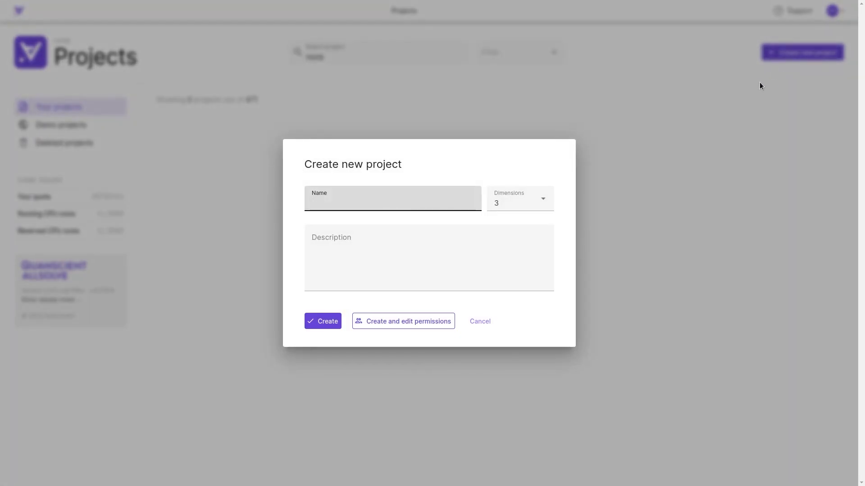
Step: Create a new 3D project named Microstrip and start its geometry with a box
type("Microstrip")
left_click(321, 328)
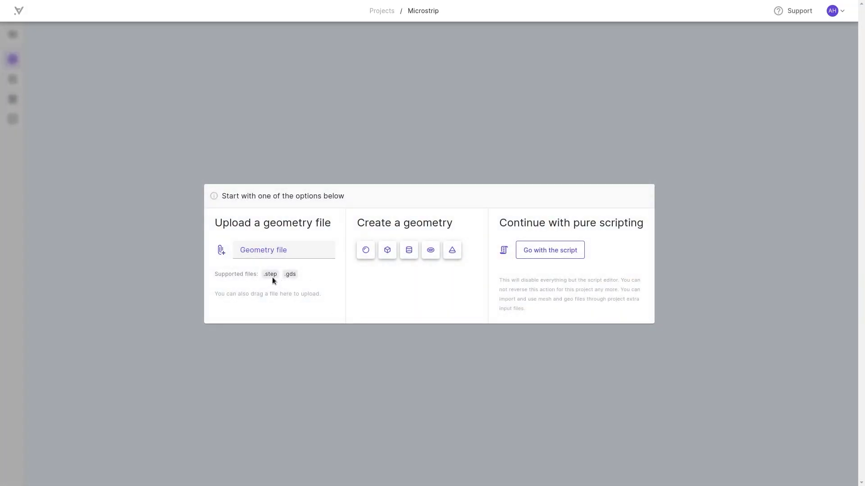
left_click(388, 250)
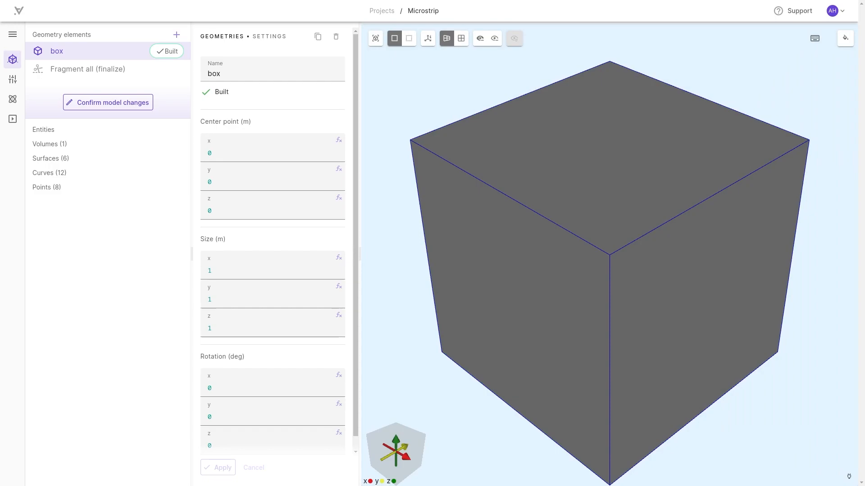
Step: Set the box's size to x 8.65e-3, y 10e-3 and z 0.5e-3 m, and build it as the substrate
left_click_drag(222, 272, 208, 268)
type("8.65e-3")
left_click_drag(231, 292, 207, 298)
type("10e-3")
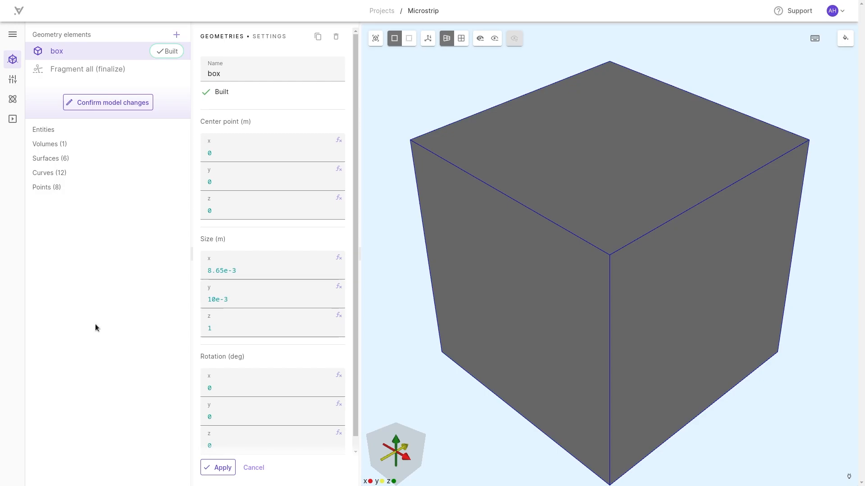
left_click(216, 328)
type("0.5e-3")
double_click(214, 329)
left_click(224, 468)
left_click(164, 51)
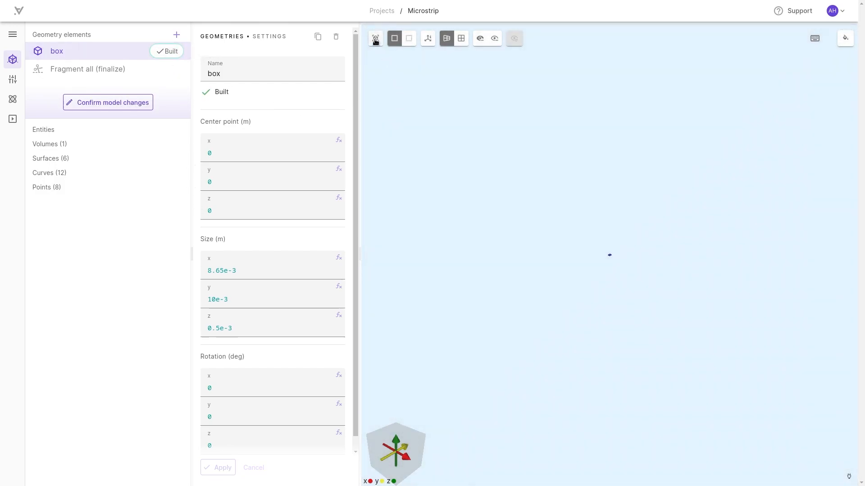
left_click(376, 39)
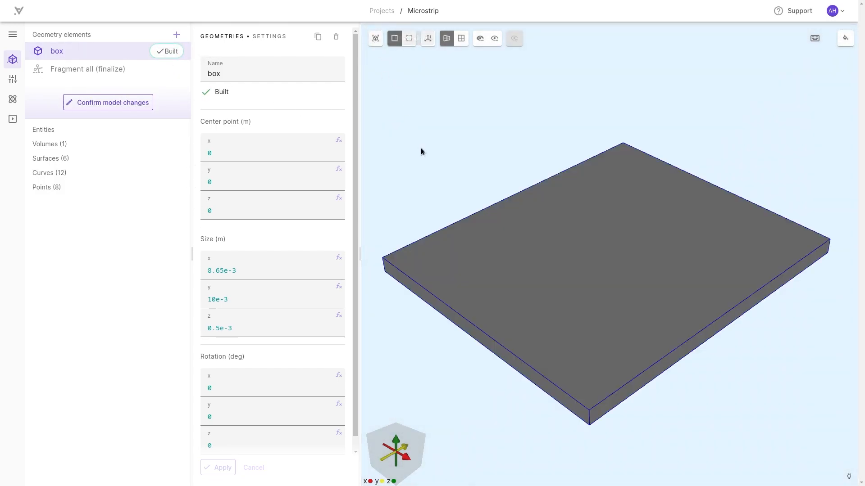
Step: Add a second box with its center point z set to 0.5e-3/2+0.01524e-3/2
left_click(177, 36)
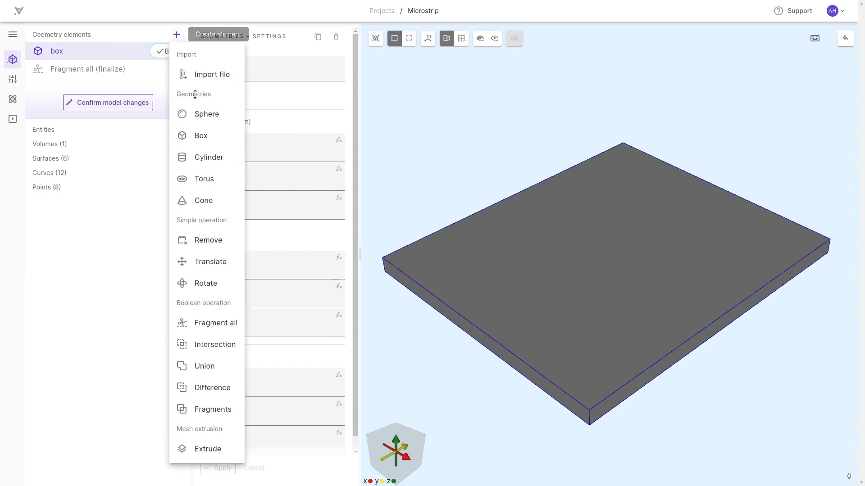
left_click(201, 138)
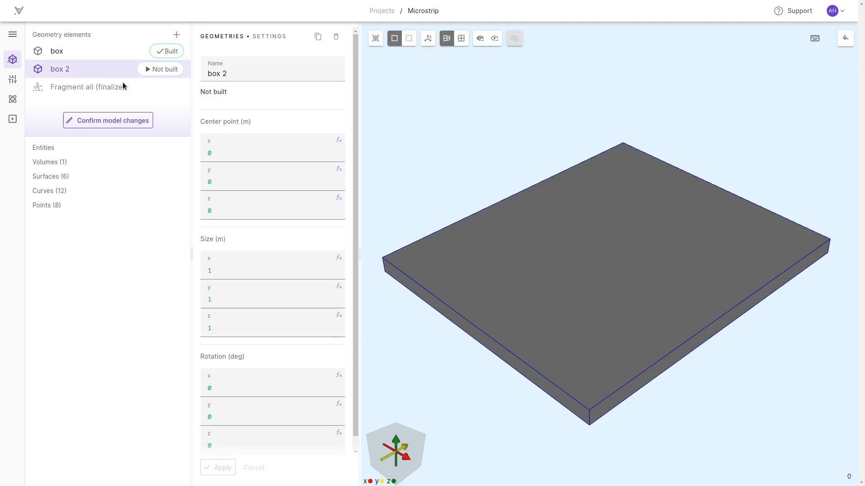
double_click(219, 208)
type("0.5e-3/2+0.01524e-3/2")
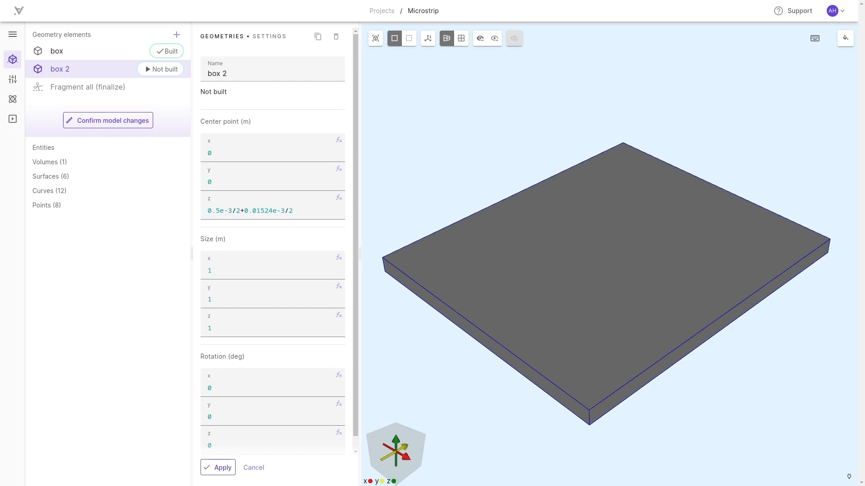
Step: Set the second box's size to x 8.65e-3, y 0.43e-3 and z 0.01524e-3 m, and build it
left_click_drag(245, 272, 199, 272)
type("8.65e-3")
left_click_drag(231, 300, 187, 300)
type("0.43e-3")
left_click_drag(215, 328, 196, 331)
type("0.01524e-3")
left_click(215, 464)
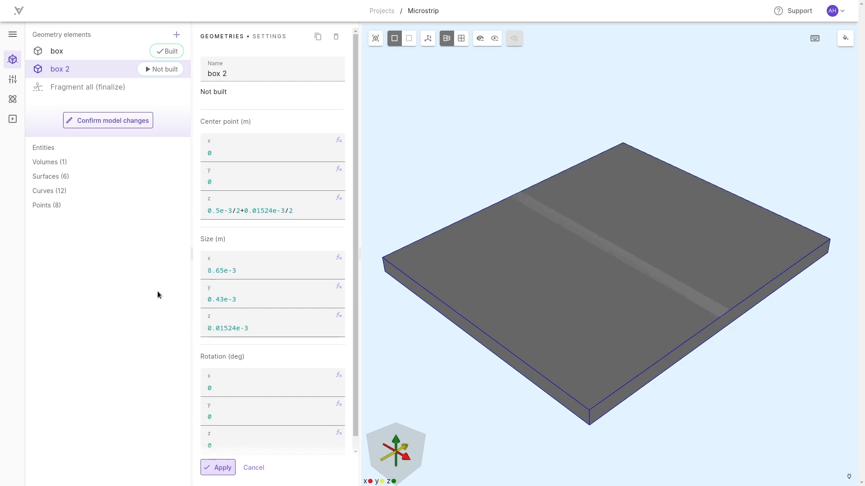
left_click(156, 70)
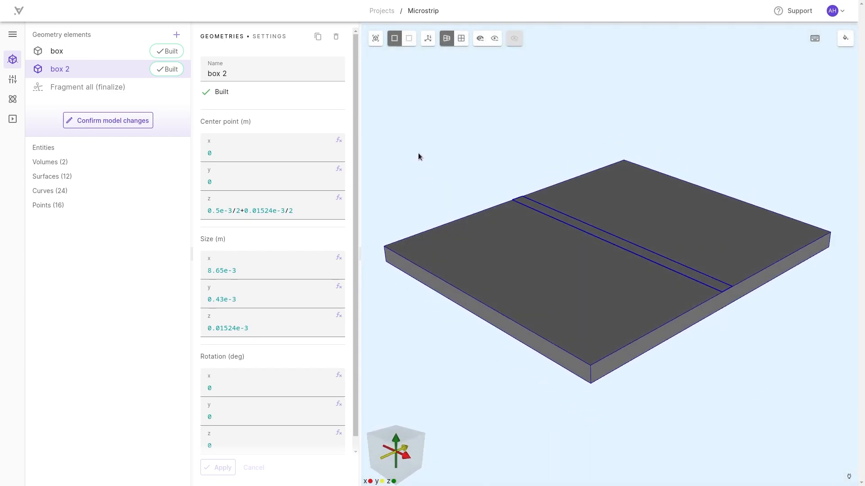
Step: Add a third box with its center point z set to 0.5e-3/2+3e-3/2
left_click(176, 35)
left_click(205, 137)
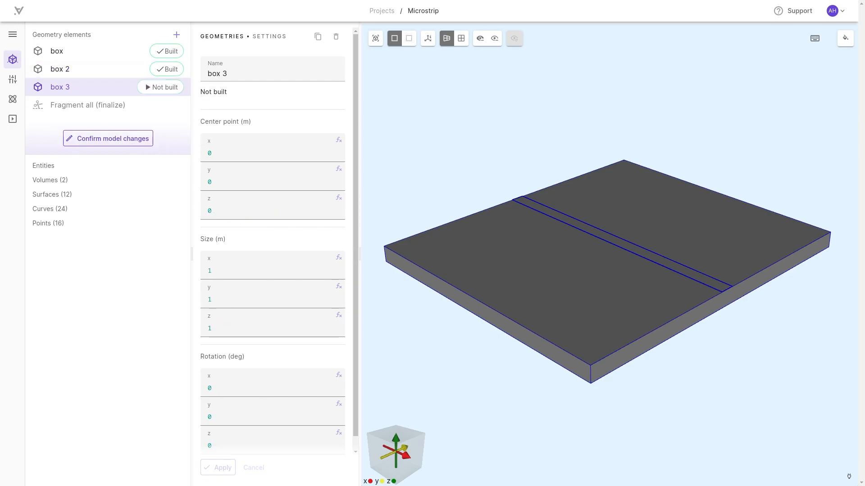
double_click(209, 211)
type("0.5e-3/2+3e-3/2")
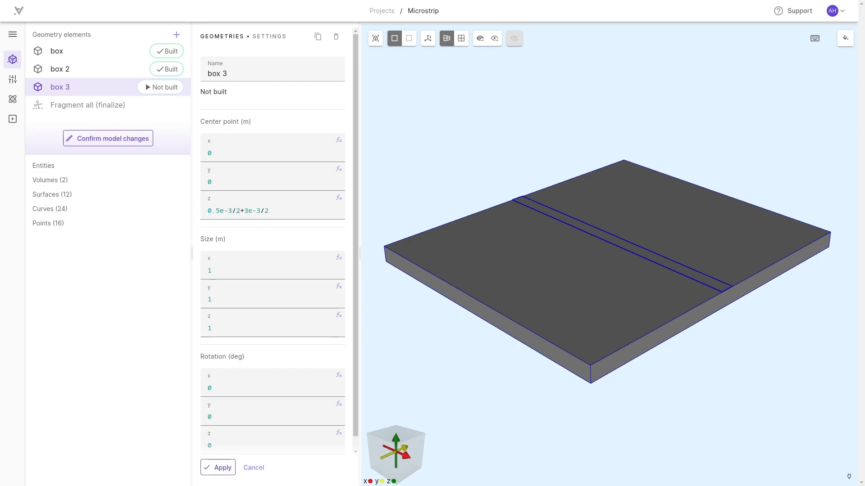
Step: Set the third box's size to x 8.65e-3, y 10e-3 and z 3e-3 m, and build it
double_click(218, 270)
type("8.65e-3")
double_click(223, 300)
type("10e-3")
double_click(220, 328)
type("3e-3")
left_click(220, 467)
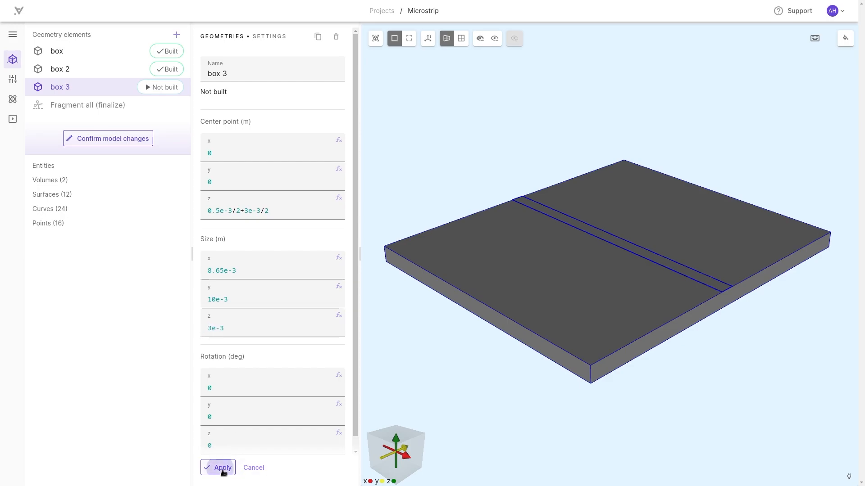
left_click(163, 88)
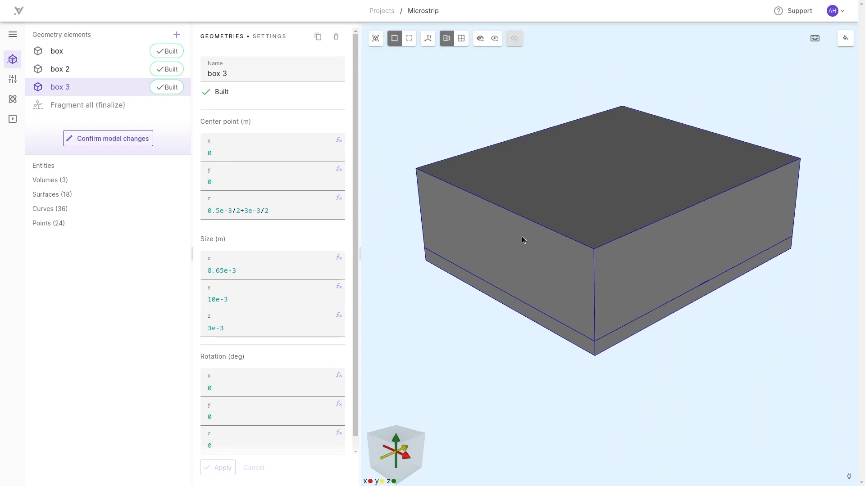
Step: Confirm the model changes to finalize the geometry made of the three boxes
left_click(409, 38)
left_click(394, 39)
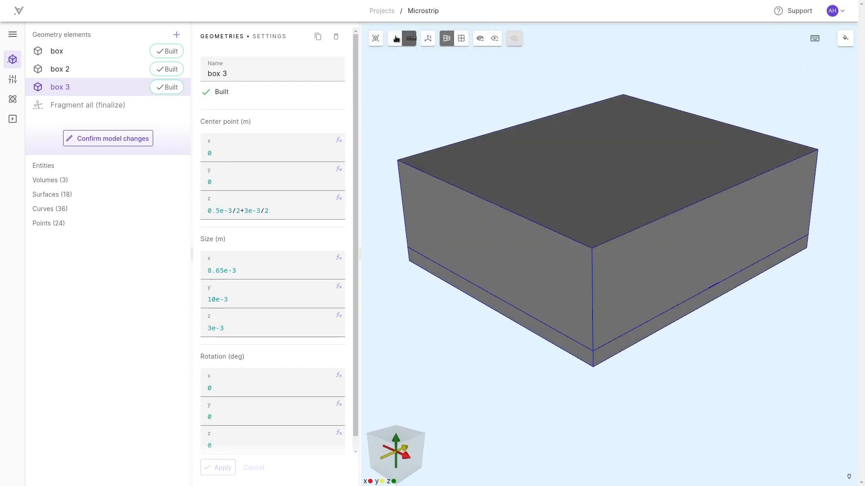
left_click(107, 138)
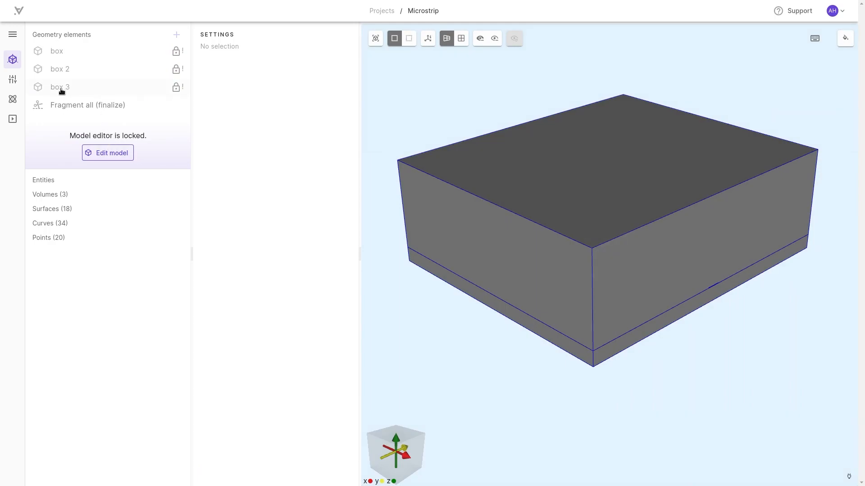
left_click(62, 90)
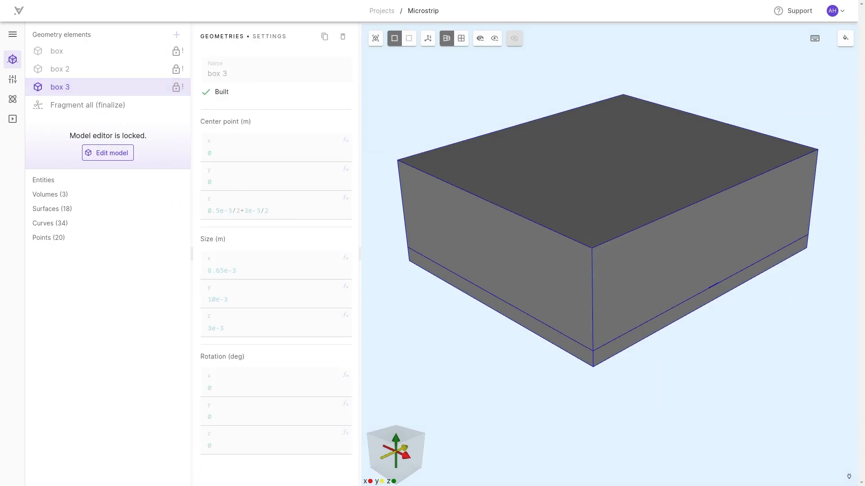
Step: Create a shared expression named freq with the value 5e9
left_click(13, 79)
left_click(176, 35)
left_click(215, 108)
type("W")
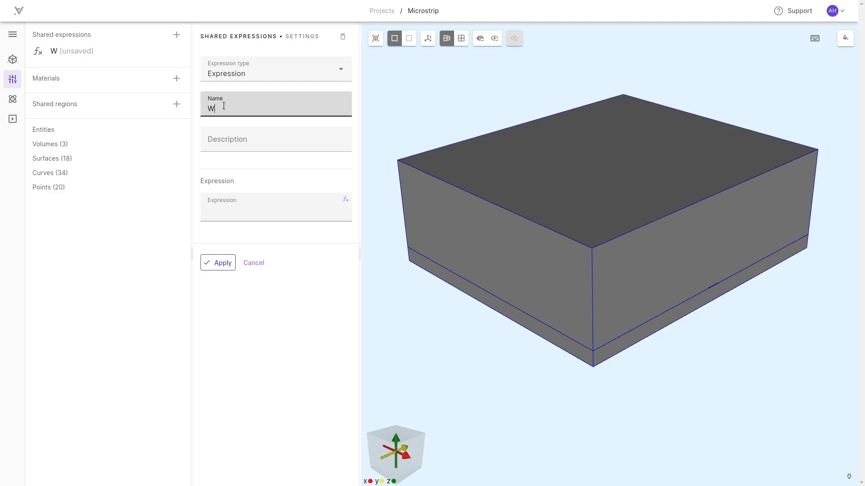
key("BackSpace")
type("freq")
left_click(242, 209)
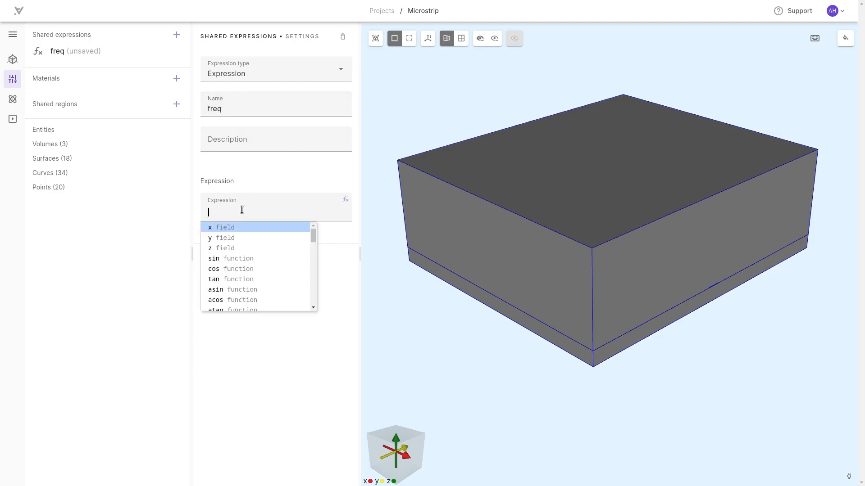
type("5e9")
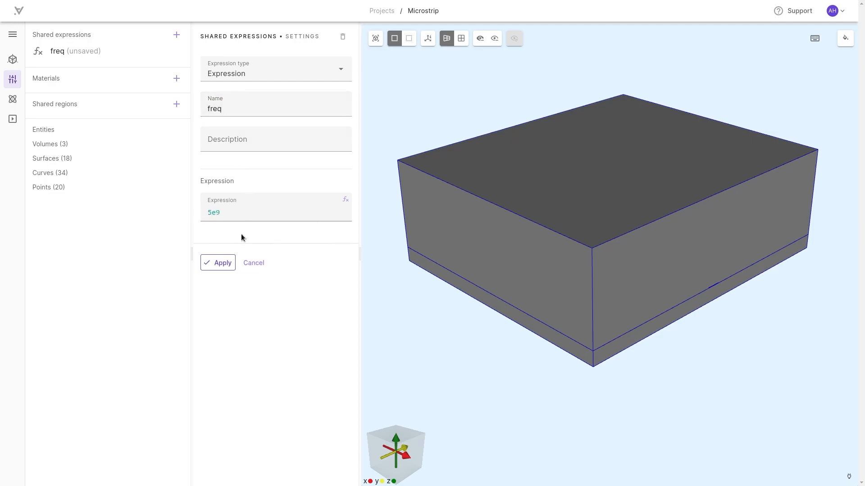
left_click(217, 265)
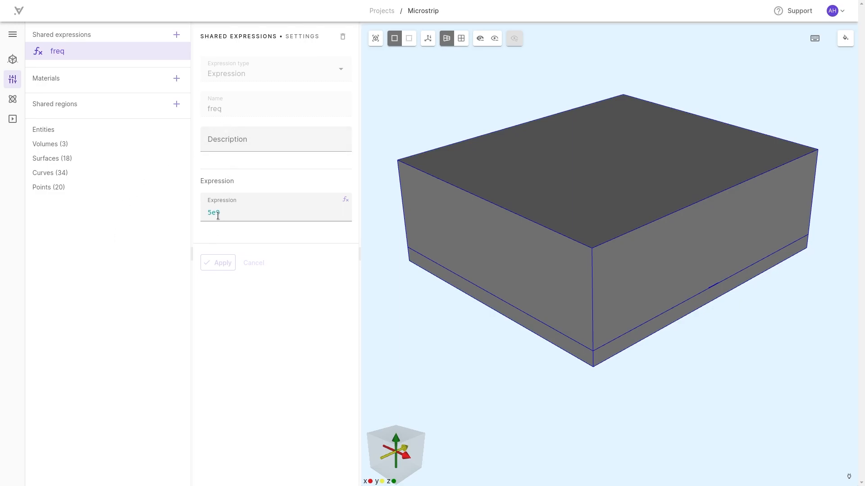
Step: Add the Air material and assign it to the large upper volume
left_click(176, 78)
left_click(201, 186)
left_click(205, 318)
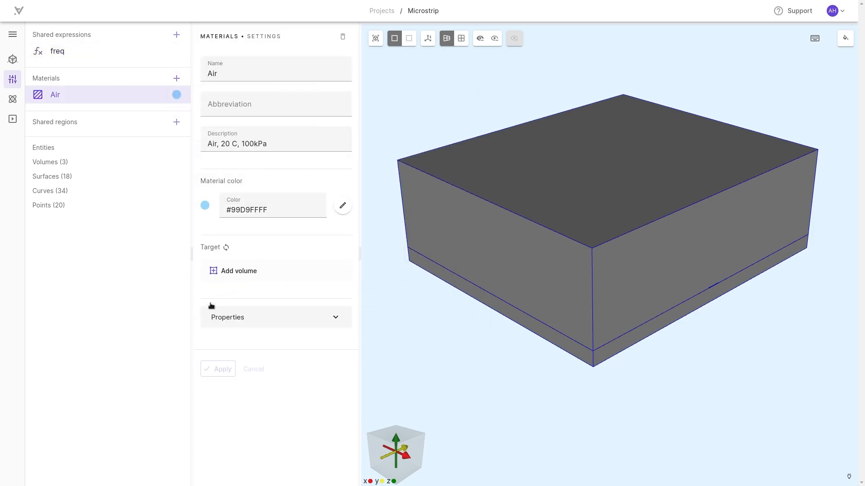
left_click(229, 270)
left_click(498, 237)
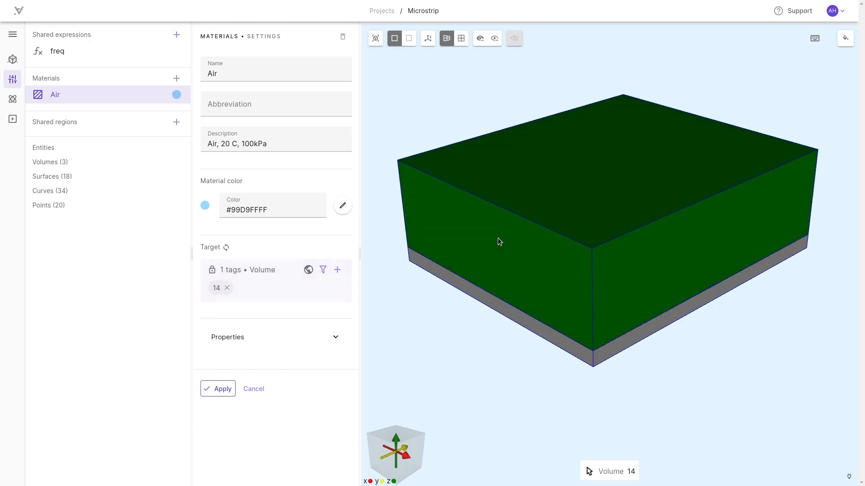
left_click(220, 390)
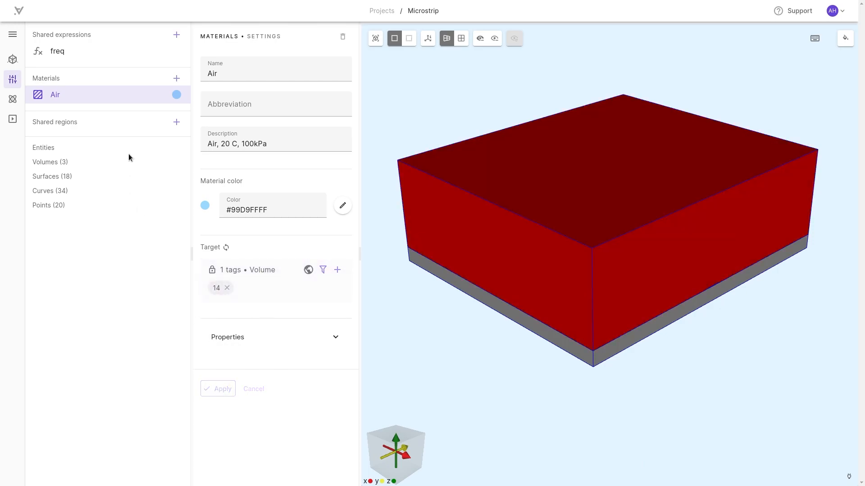
Step: Add the Copper material, hide the air volume, and assign the copper to the thin strip on the substrate
left_click(176, 79)
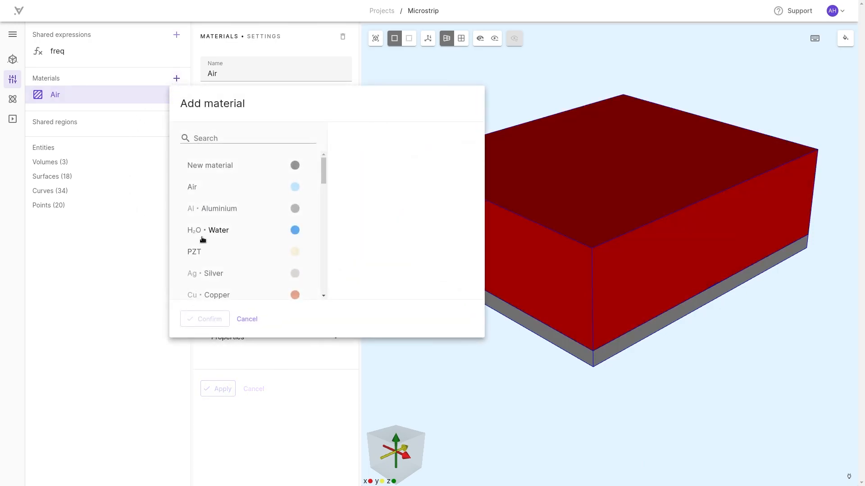
left_click(199, 296)
left_click(201, 316)
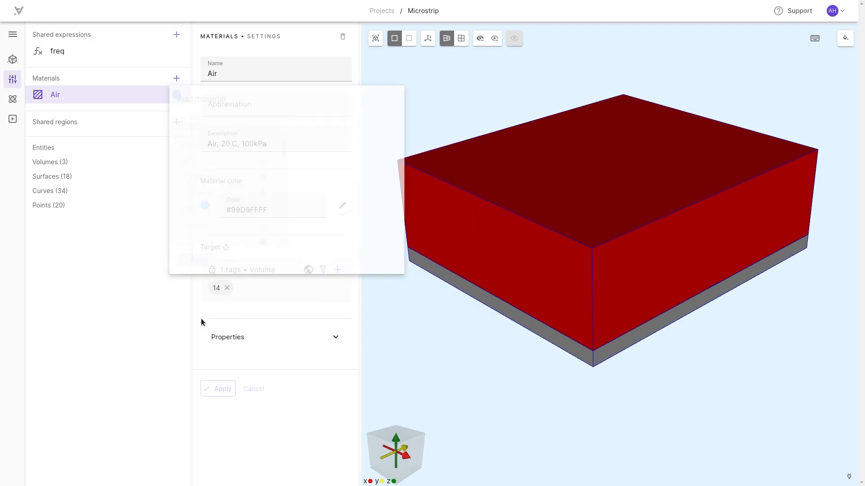
left_click(479, 40)
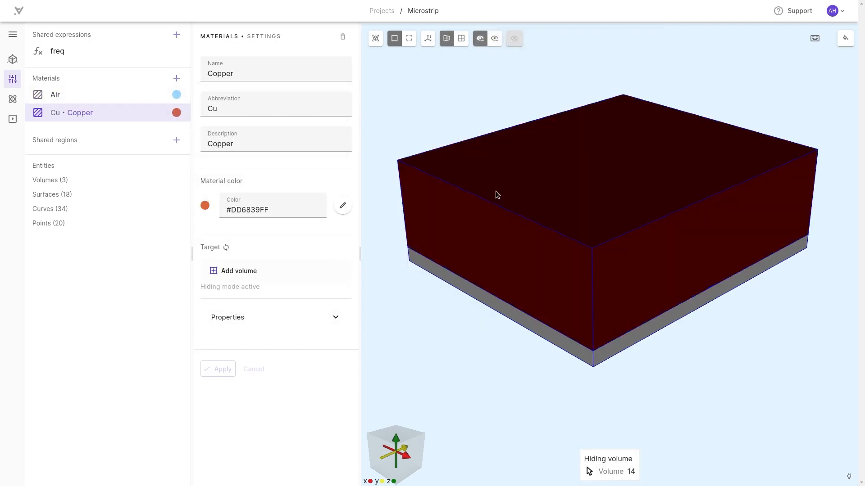
left_click(495, 192)
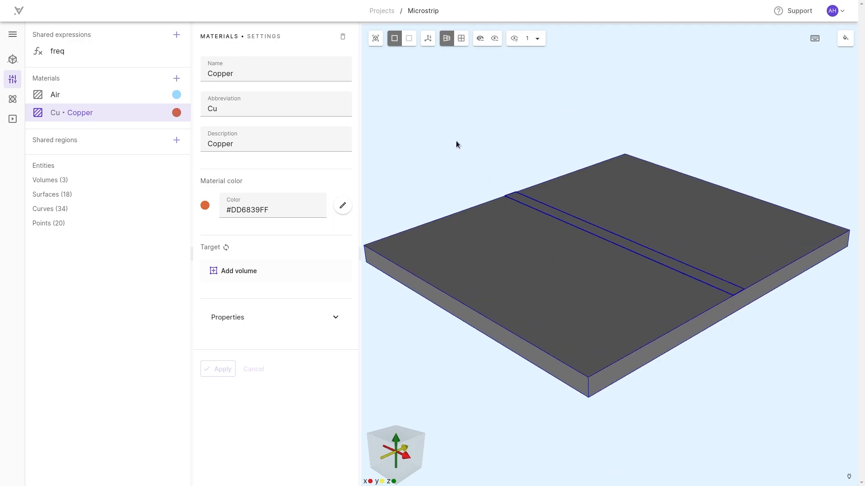
left_click(224, 273)
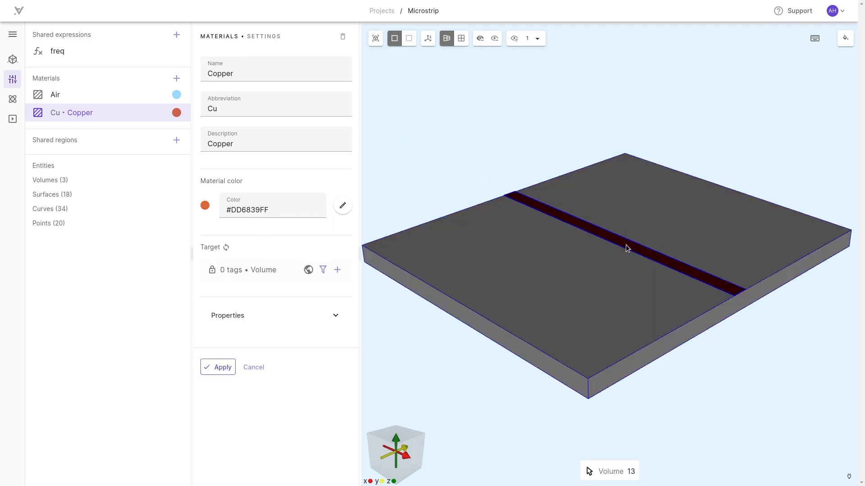
left_click(627, 248)
Step: Add the electric permittivity property to the Copper material and apply its settings
left_click(234, 338)
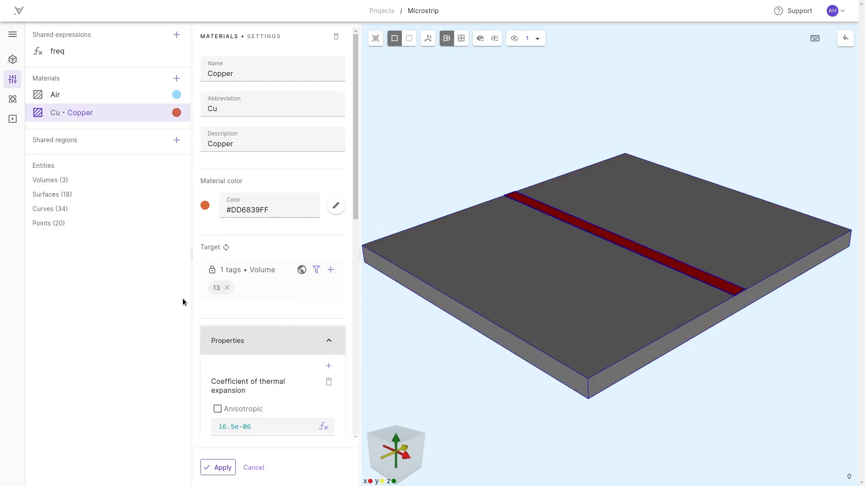
scroll(237, 281, "down", 5)
scroll(237, 276, "down", 4)
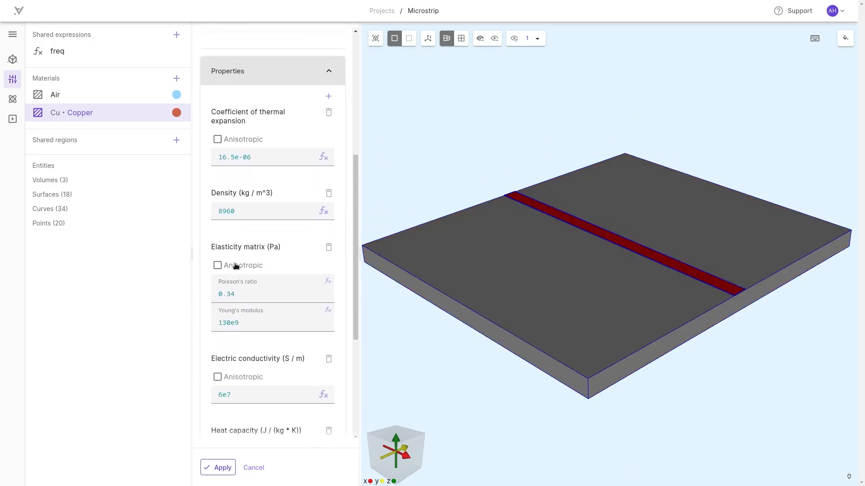
scroll(246, 336, "up", 5)
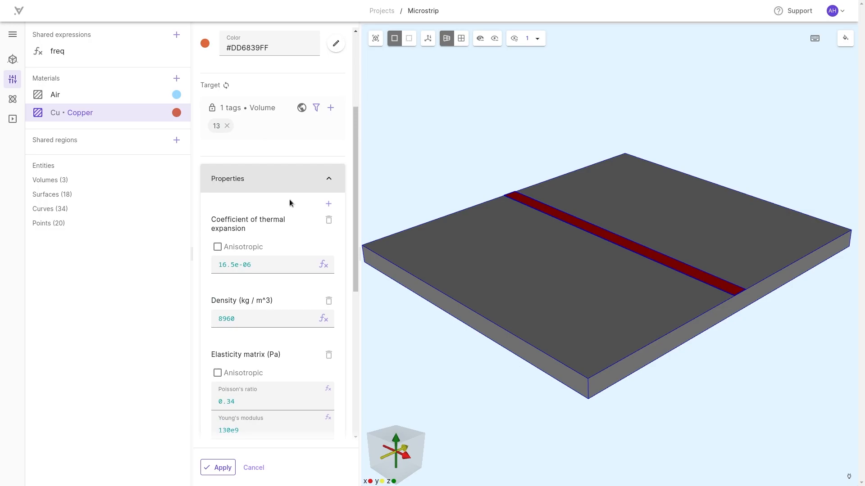
left_click(326, 205)
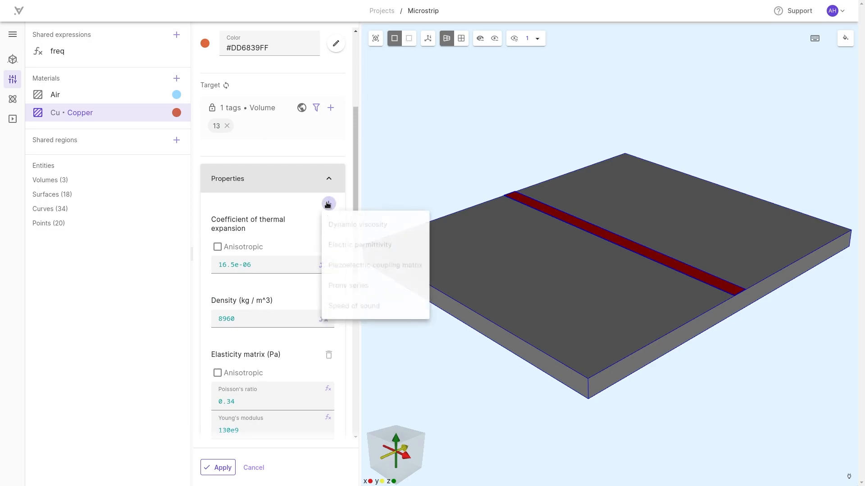
left_click(329, 248)
scroll(243, 238, "down", 6)
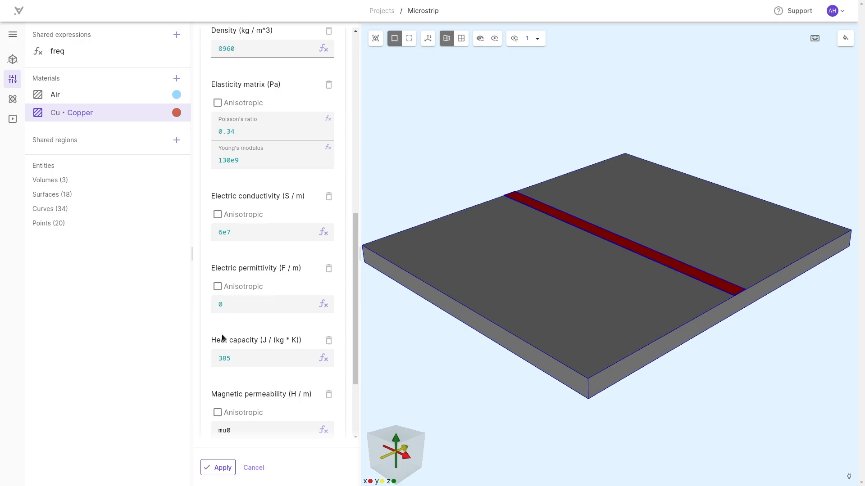
left_click(218, 468)
Step: Add a second Air material, rename it Dielectric and clear its description
left_click(175, 78)
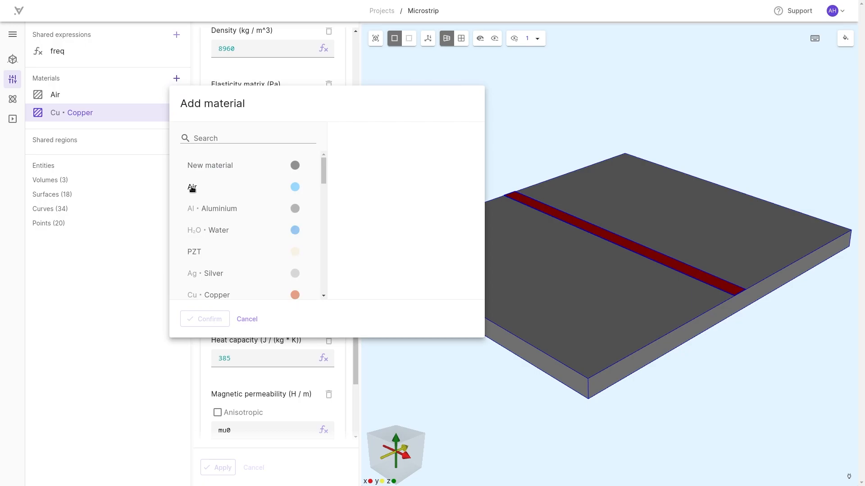
left_click(193, 188)
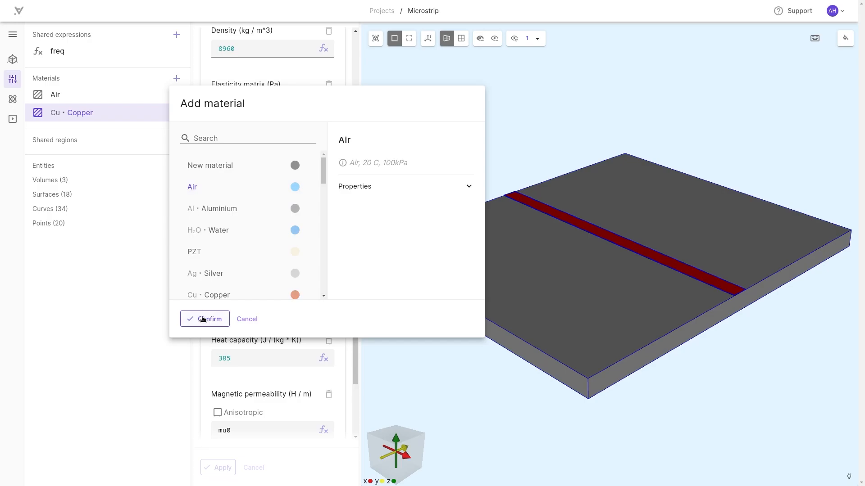
left_click(203, 320)
scroll(260, 198, "up", 7)
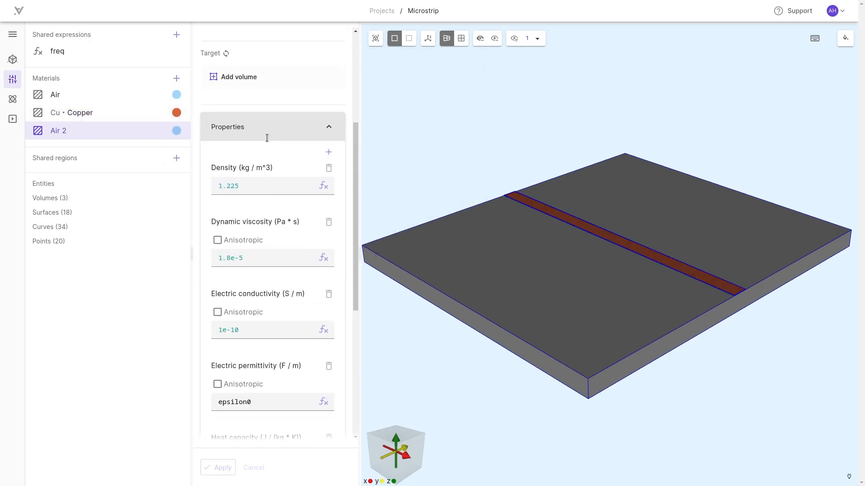
scroll(266, 137, "up", 3)
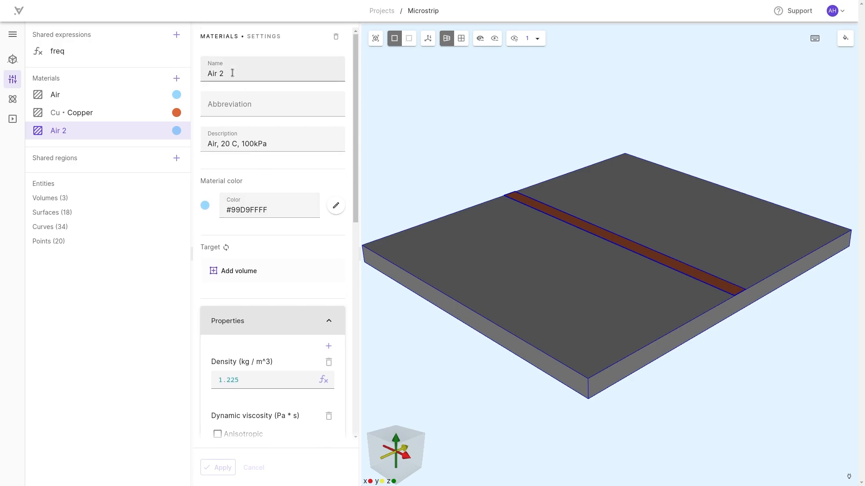
left_click_drag(233, 72, 204, 72)
type("Dielectric")
left_click_drag(270, 144, 209, 144)
key("BackSpace")
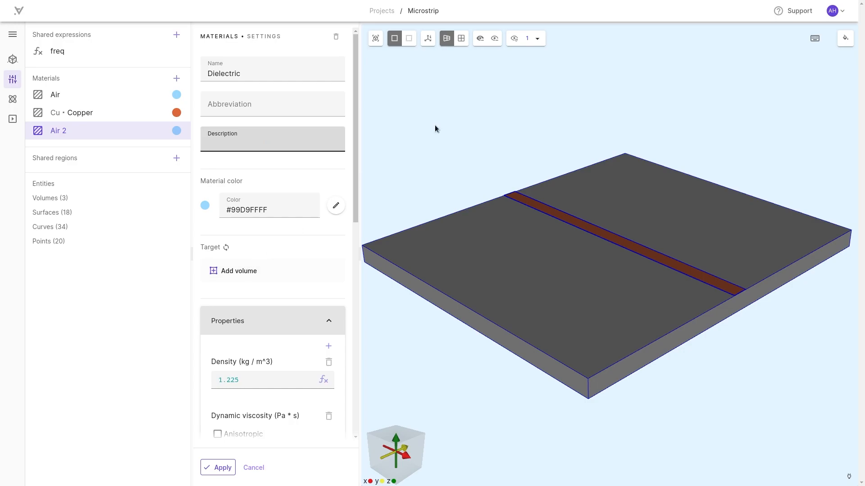
Step: Restore the hidden air volume and set the thin substrate volume as the Dielectric material's target
left_click(514, 39)
left_click(238, 270)
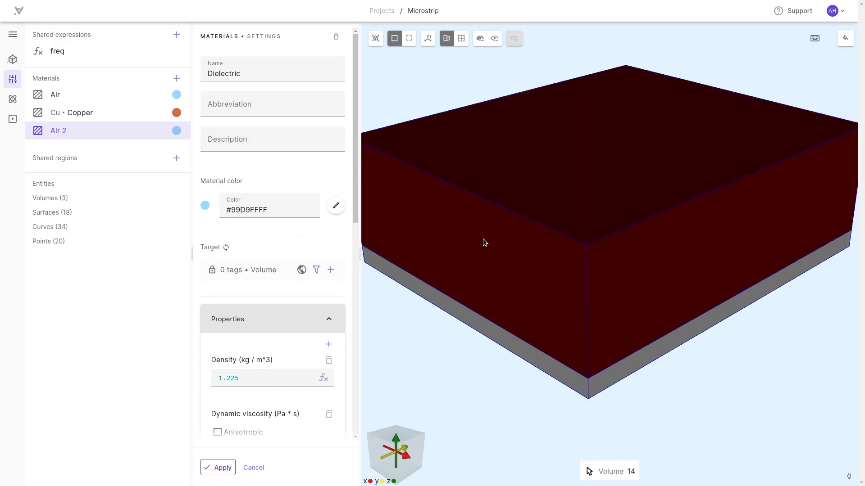
left_click(482, 243)
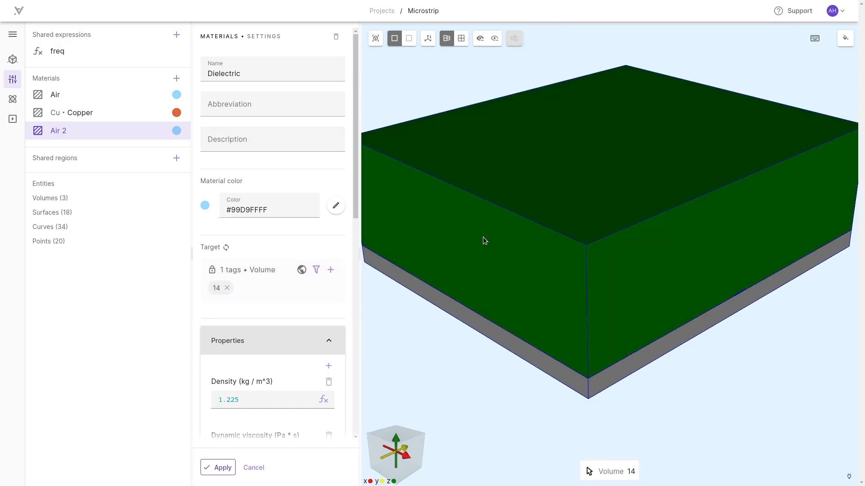
left_click(483, 237)
left_click(457, 309)
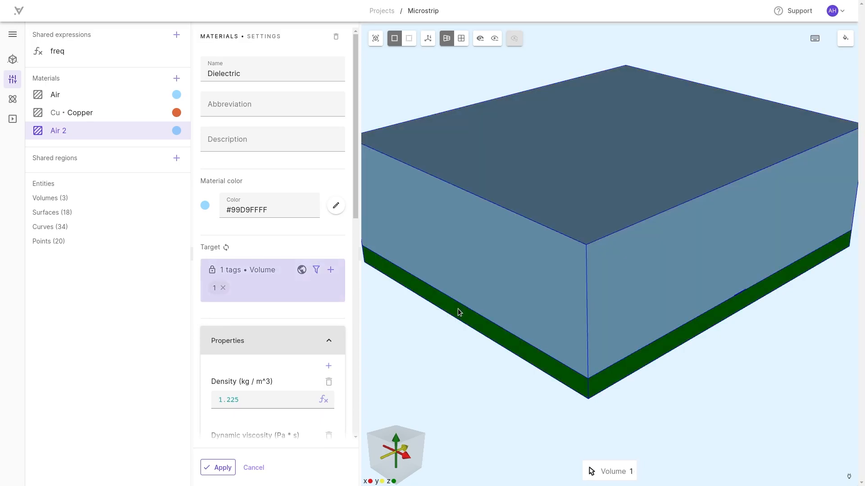
Step: Set the Dielectric material's electric permittivity to 10*epsilon0 and apply its settings
scroll(265, 180, "down", 6)
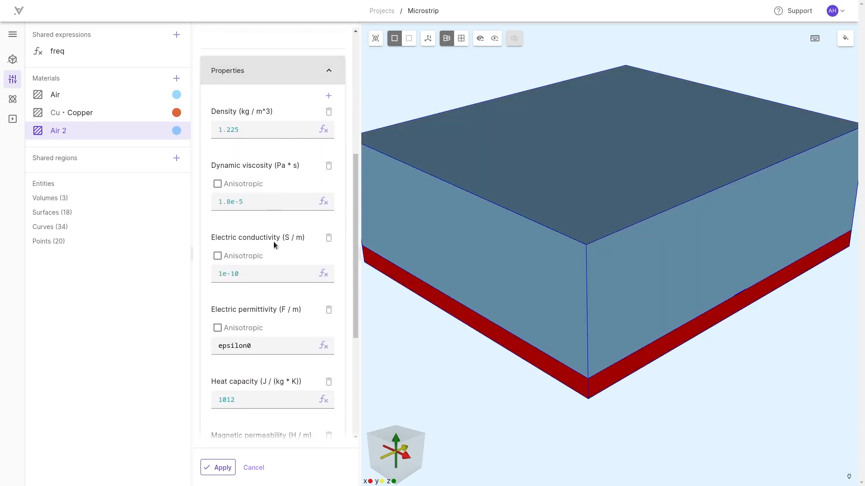
scroll(264, 270, "down", 4)
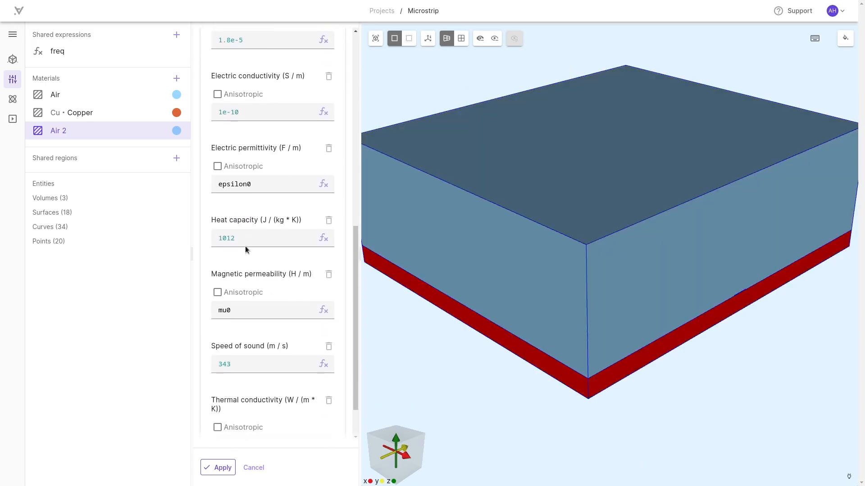
double_click(219, 184)
key("Left")
type("10")
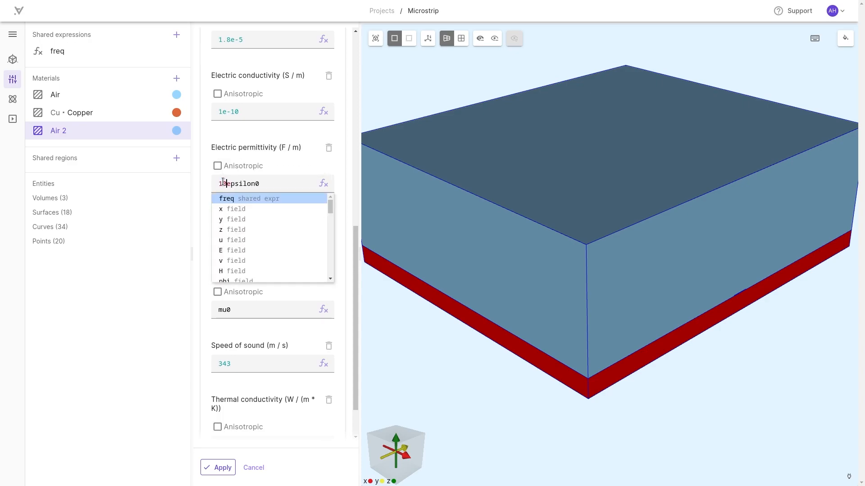
type("*")
left_click(106, 334)
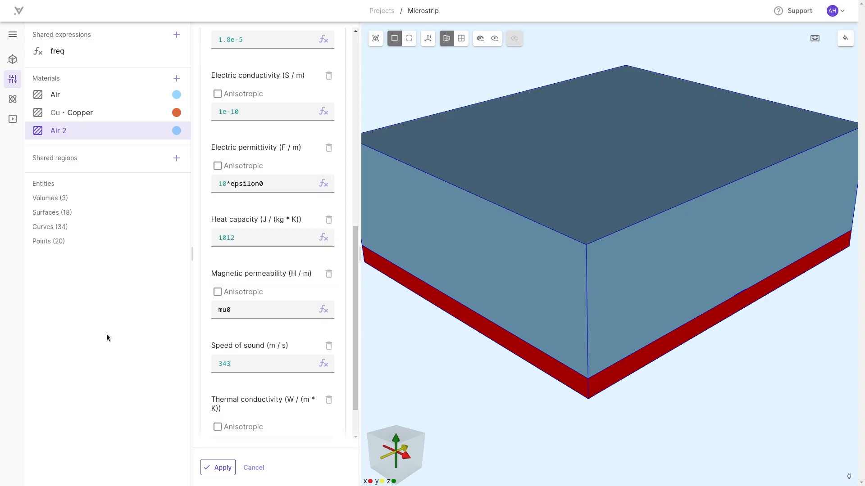
left_click_drag(231, 318, 219, 312)
key("Left")
scroll(253, 260, "up", 6)
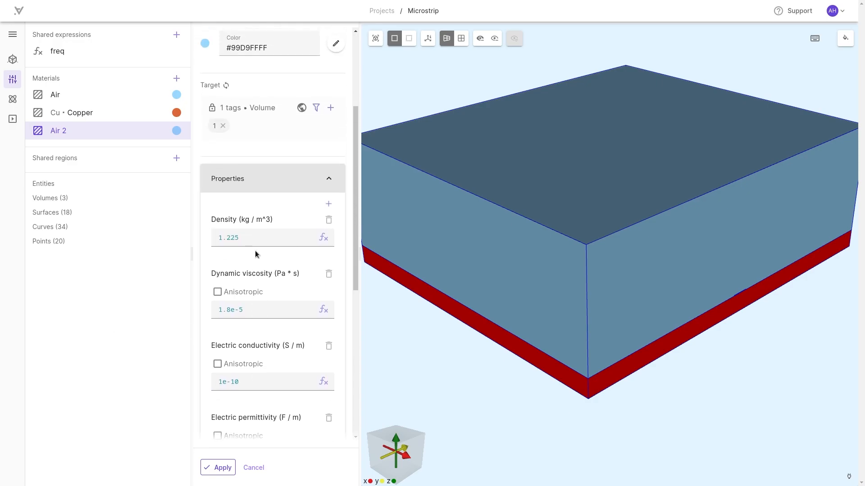
scroll(255, 251, "up", 4)
left_click(222, 468)
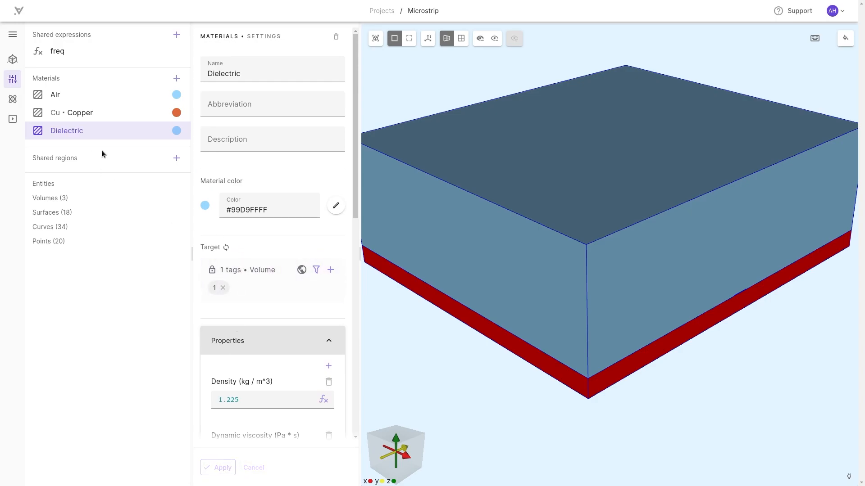
Step: Add the Electromagnetic waves physics to the project, keeping the whole geometry as its target
left_click(12, 99)
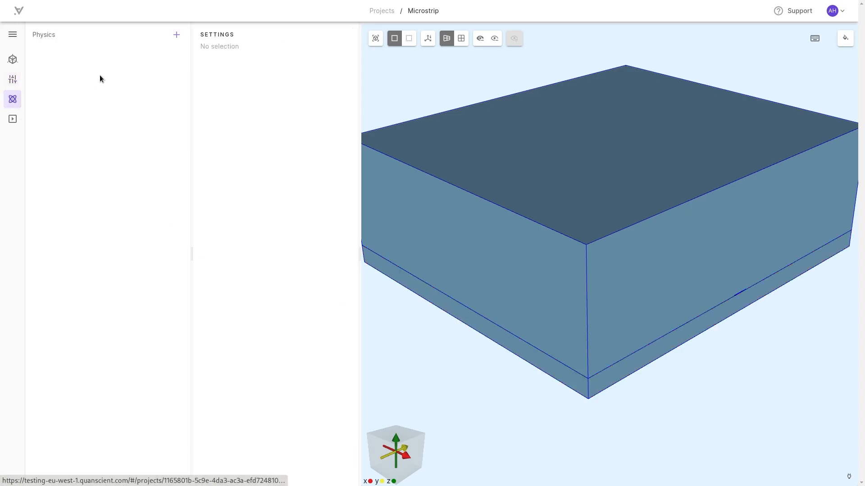
left_click(172, 37)
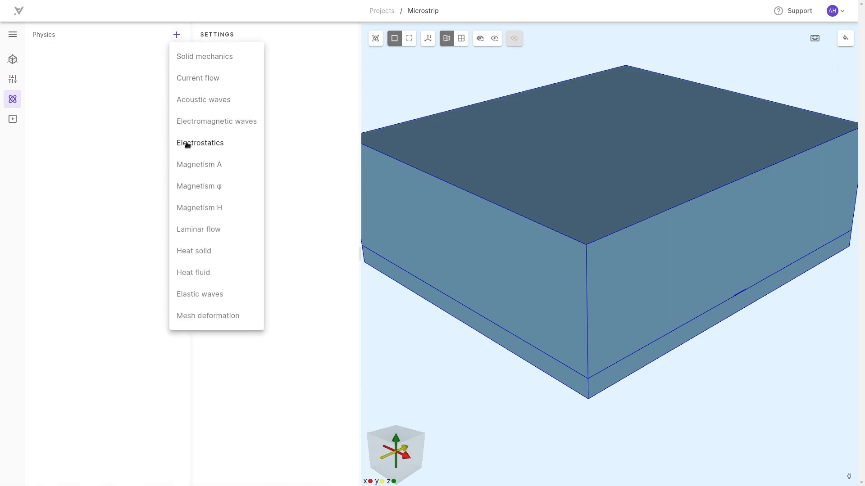
left_click(194, 122)
left_click_drag(213, 91, 259, 91)
left_click(154, 92)
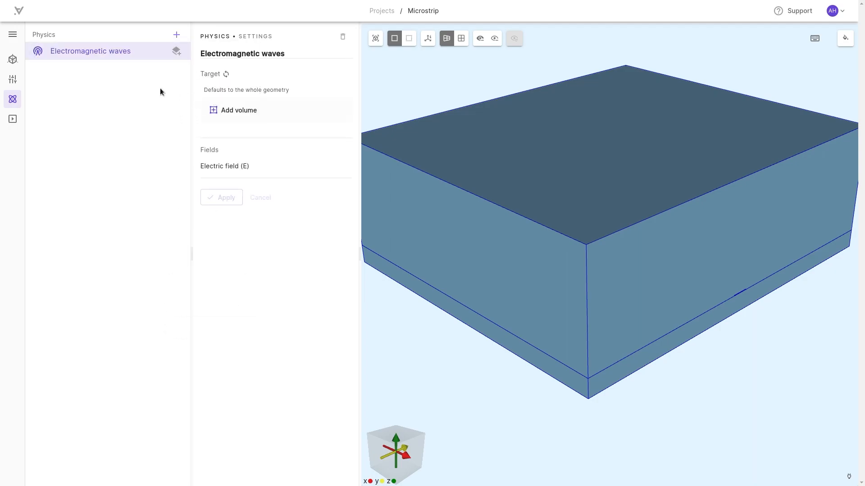
Step: Add a Perfect conductor interaction to the electromagnetic waves, hide the air volume, and apply the conductor to the copper strip volume
left_click(176, 51)
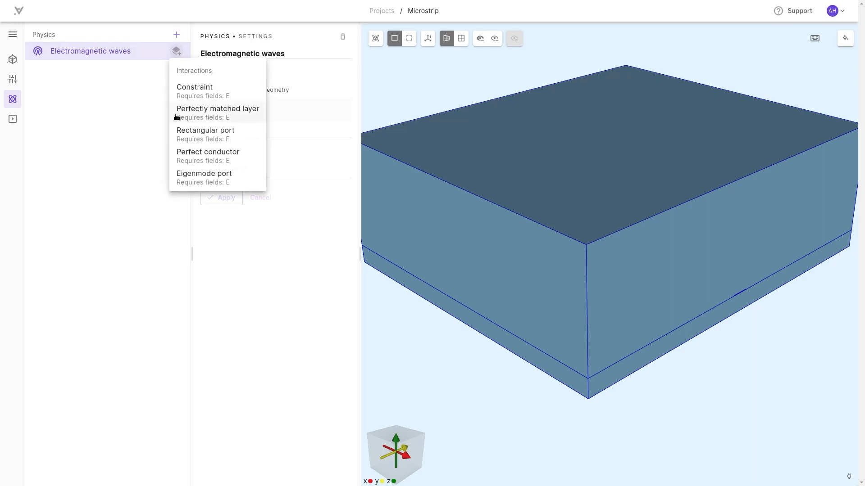
left_click(194, 153)
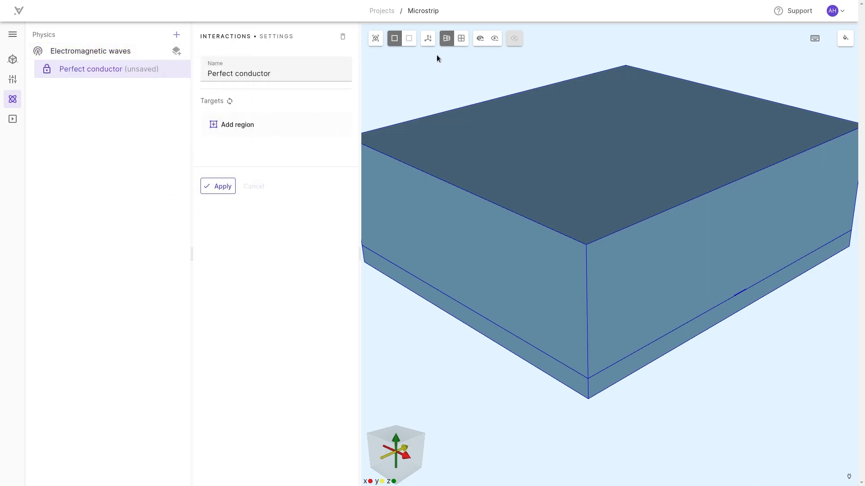
left_click(480, 38)
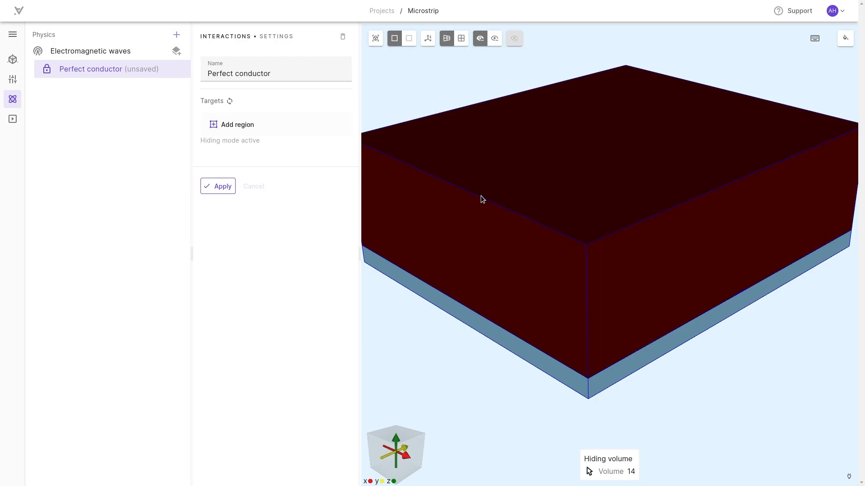
left_click(480, 195)
left_click(238, 128)
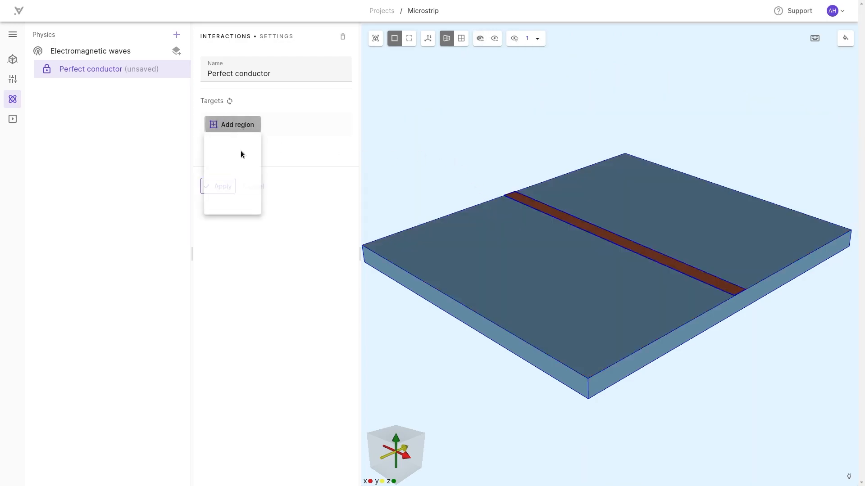
left_click(235, 212)
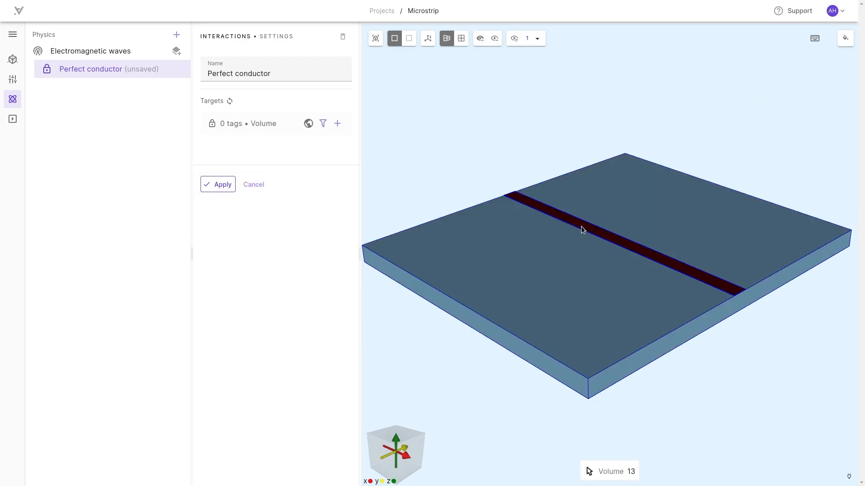
left_click(581, 227)
left_click(222, 206)
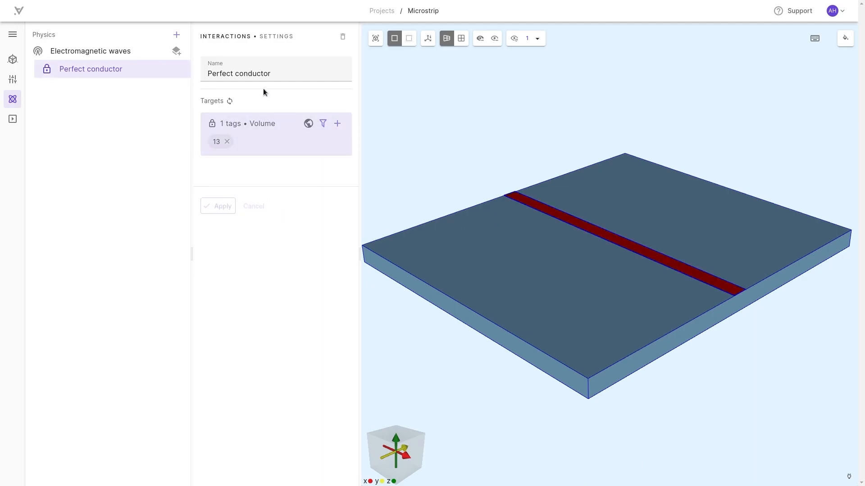
triple_click(270, 74)
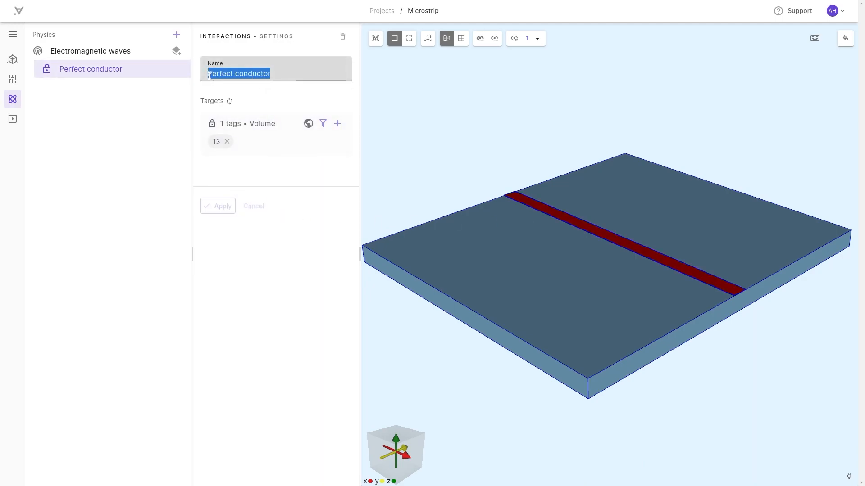
left_click(151, 160)
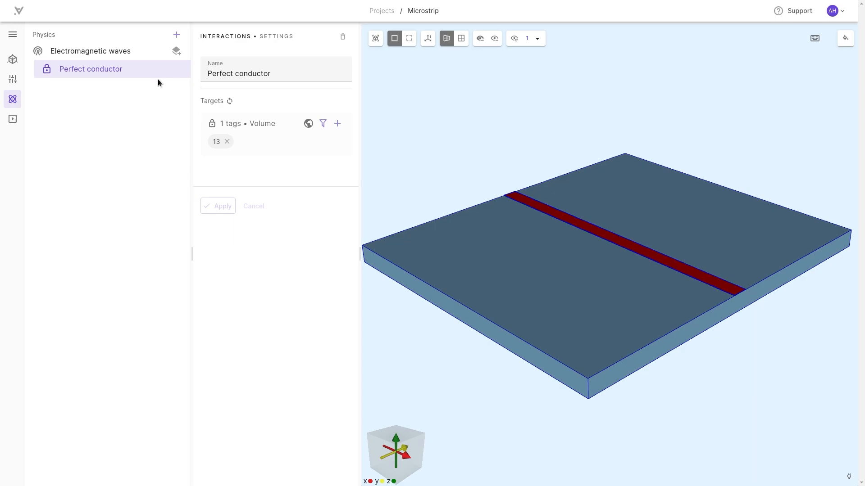
Step: Add a second Perfect conductor interaction and apply it to surface 24 on the underside of the substrate
left_click(176, 53)
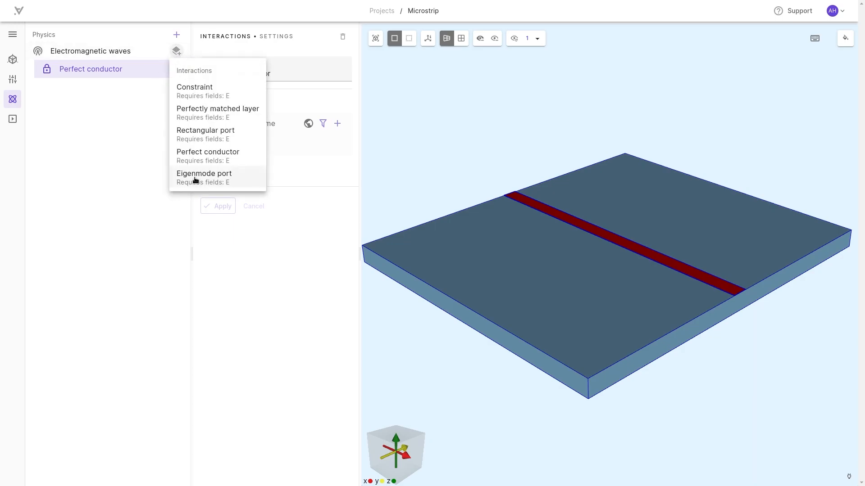
left_click(193, 155)
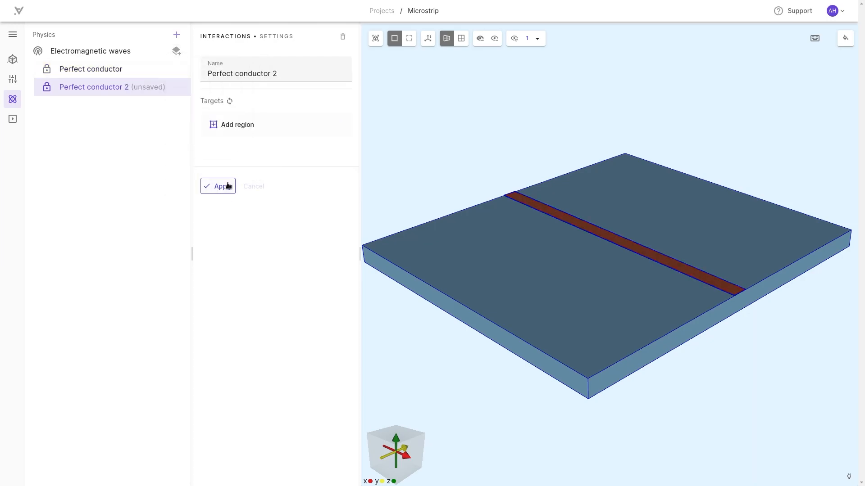
left_click(235, 124)
left_click(232, 190)
left_click_drag(382, 307, 546, 233)
left_click(546, 232)
left_click(220, 206)
left_click_drag(374, 149, 406, 266)
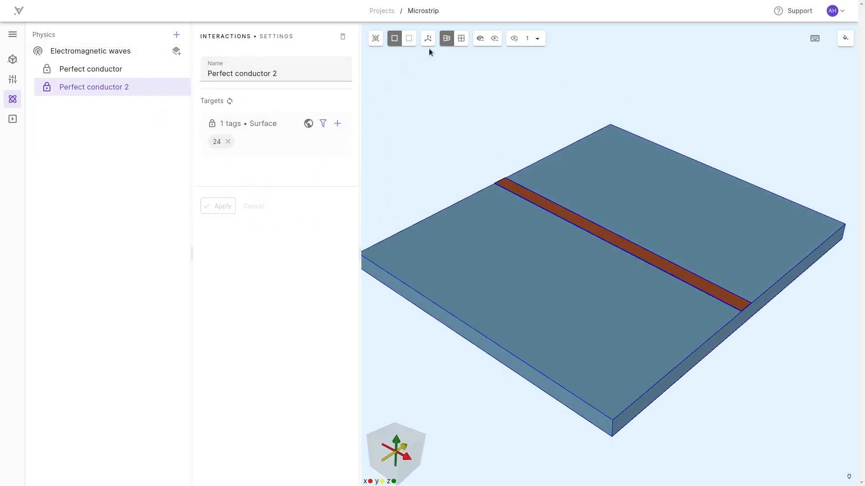
Step: Restore the hidden air volume and add two Eigenmode port interactions to the electromagnetic waves
left_click(514, 40)
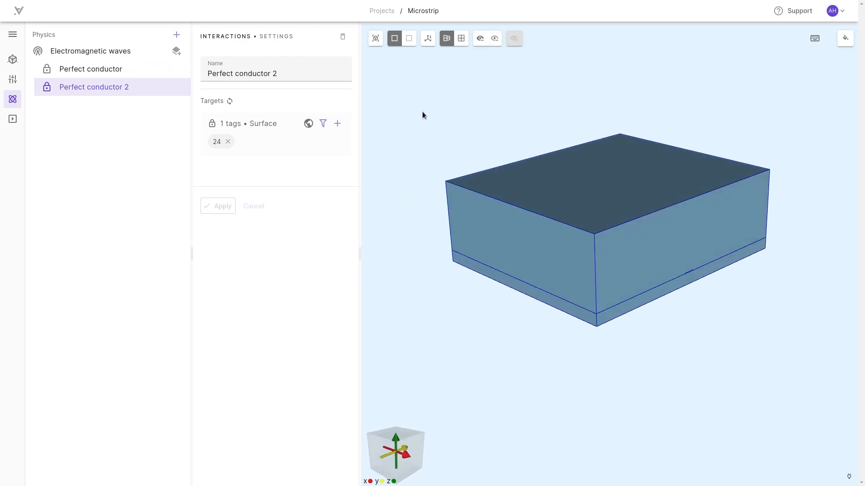
left_click(177, 50)
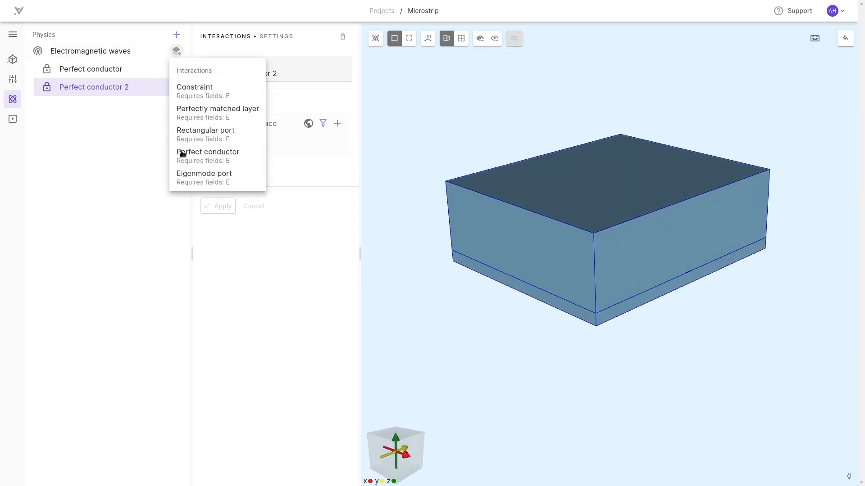
left_click(195, 175)
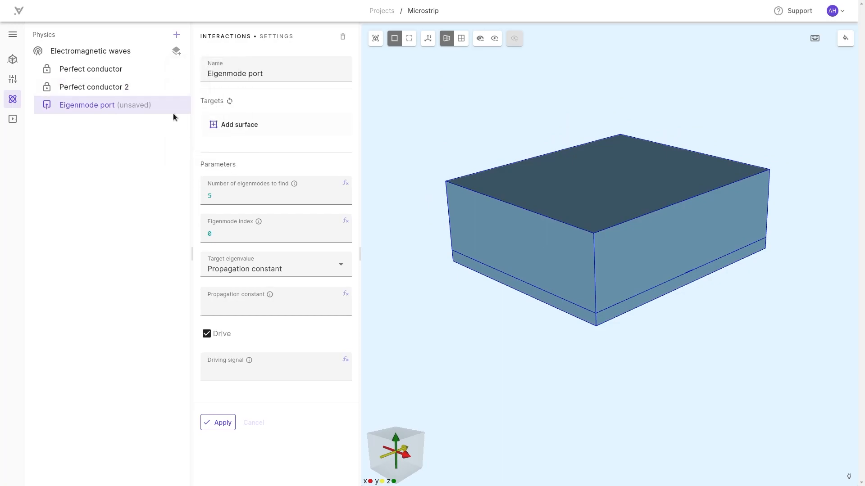
left_click(176, 52)
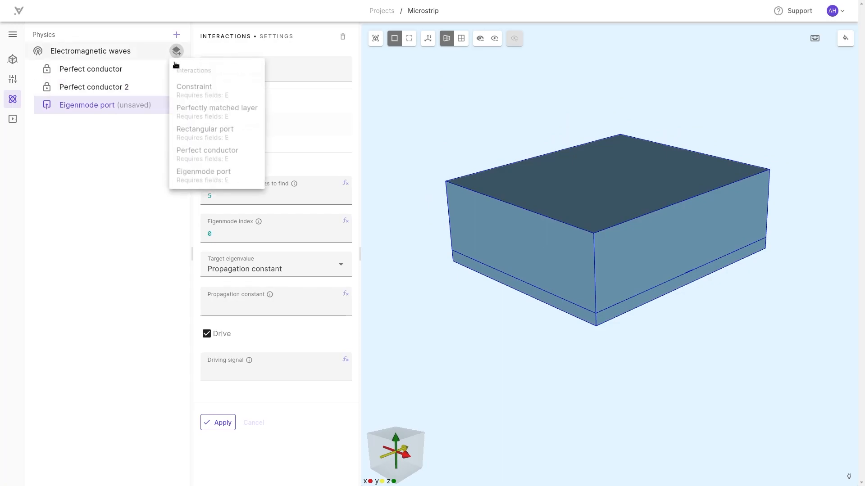
left_click(191, 175)
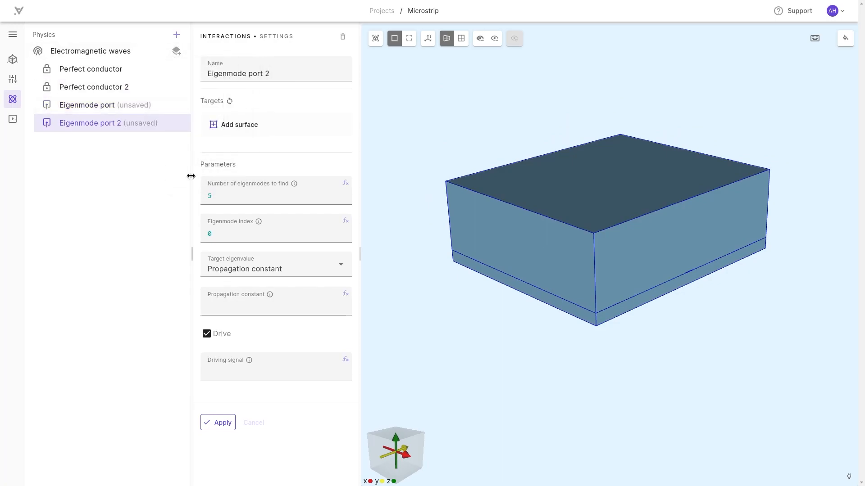
Step: Assign the three surfaces of one end face, 21, 8 and 19, as targets of the first Eigenmode port
left_click(103, 106)
left_click(236, 126)
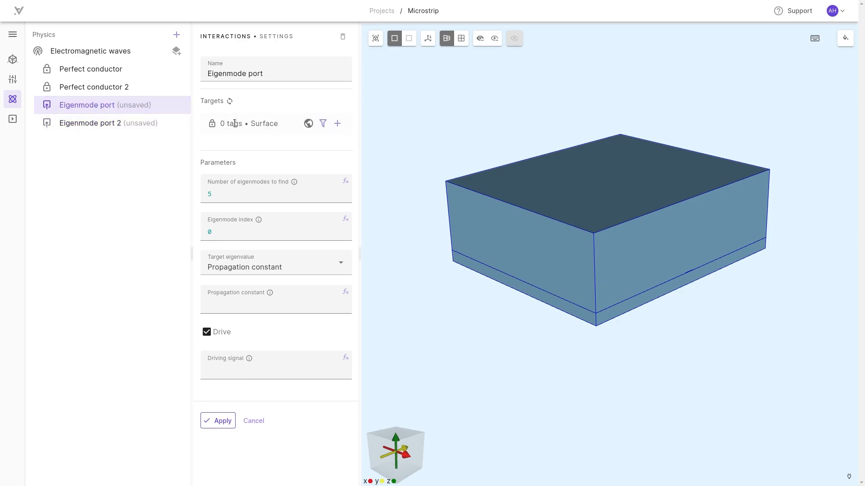
left_click_drag(499, 312, 652, 299)
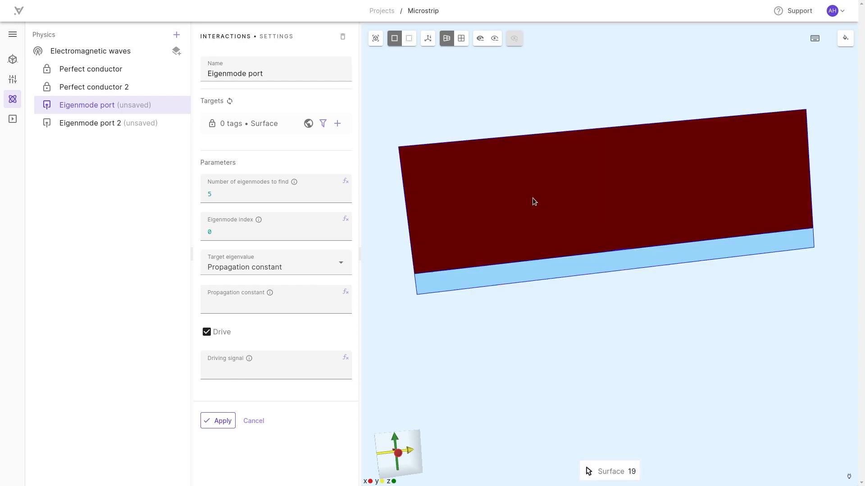
scroll(671, 307, "up", 5)
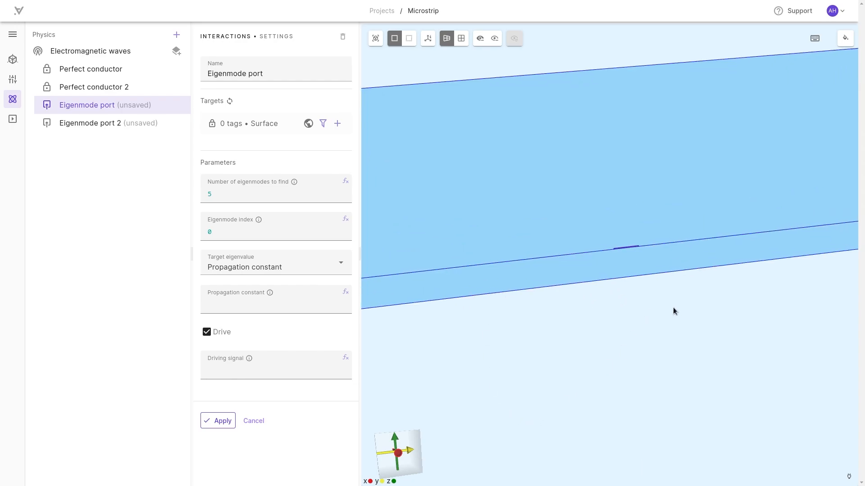
scroll(669, 300, "up", 1)
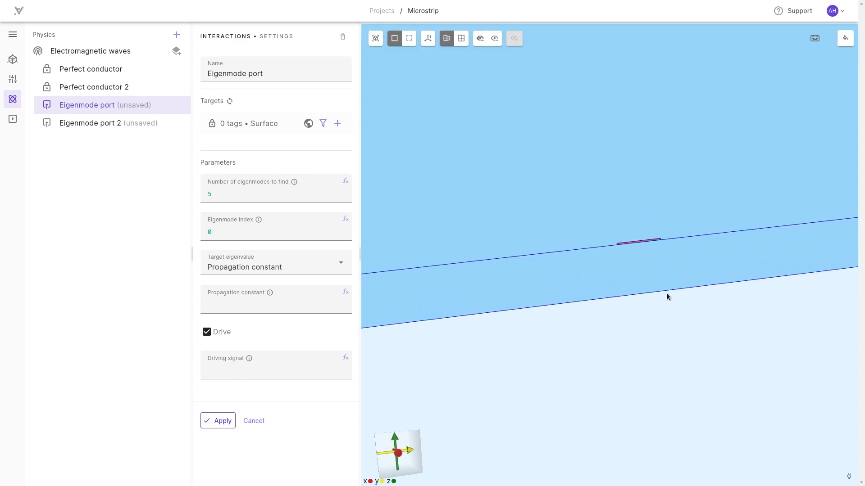
left_click(650, 266)
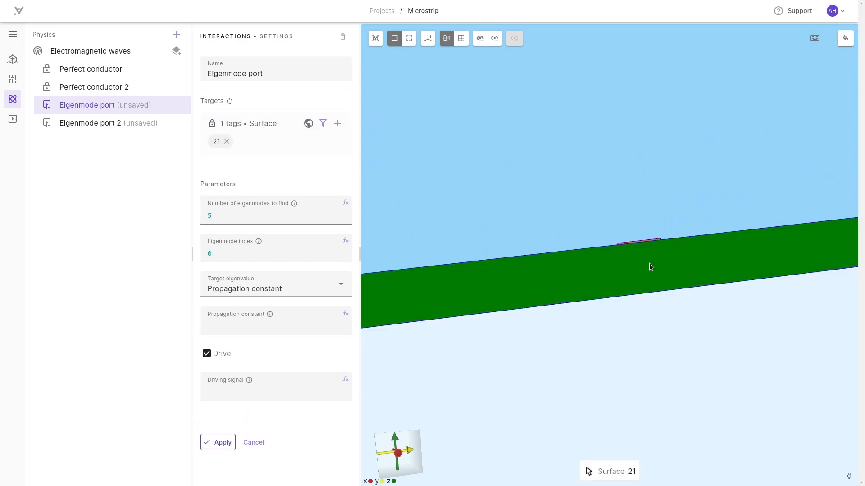
left_click(641, 242)
left_click(636, 227)
scroll(608, 175, "down", 2)
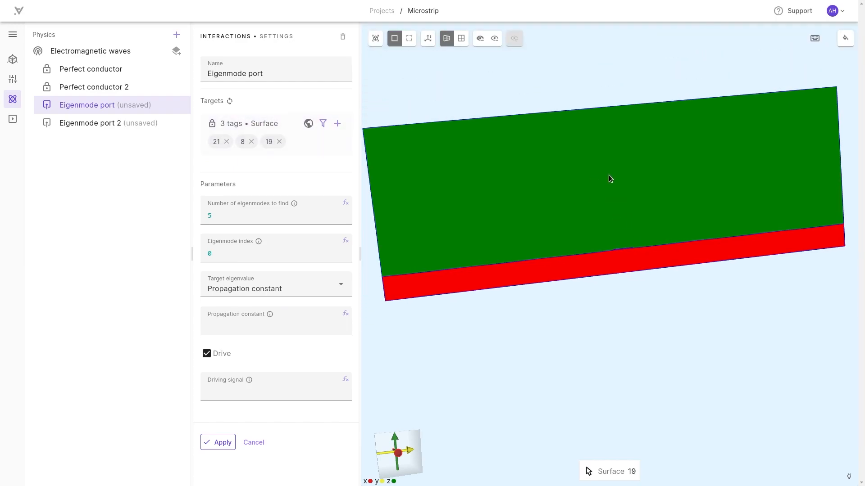
scroll(611, 193, "down", 3)
left_click_drag(611, 215, 575, 355)
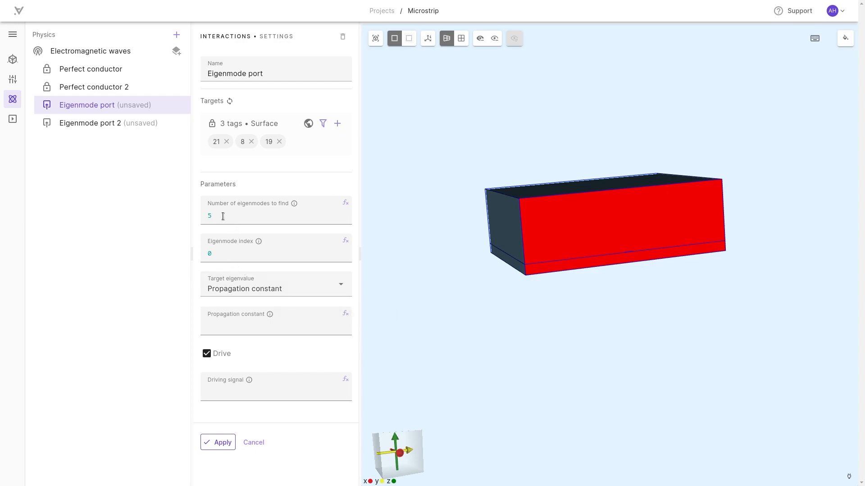
left_click_drag(393, 243, 422, 269)
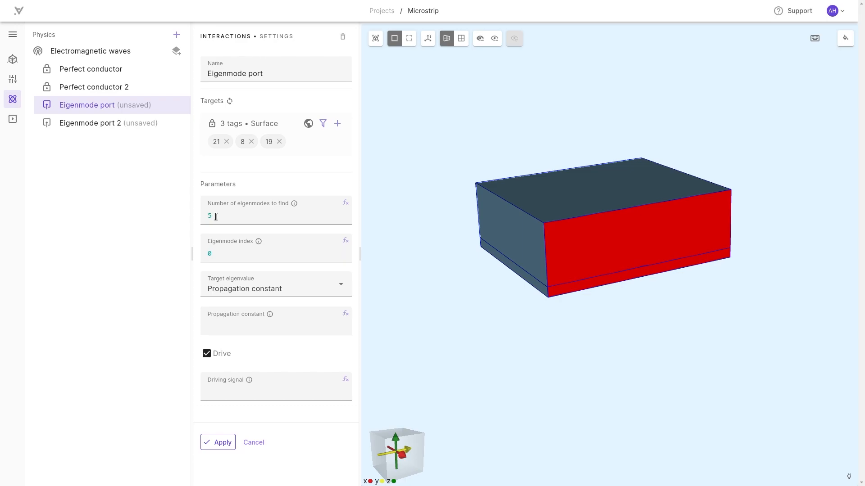
left_click_drag(209, 217, 206, 217)
left_click_drag(219, 217, 205, 219)
left_click(218, 253)
left_click(226, 251)
type("1")
key("BackSpace")
type("0")
left_click_drag(222, 252, 204, 251)
Step: Set the first Eigenmode port's target eigenvalue to Effective refractive index with a value of 5
left_click(257, 289)
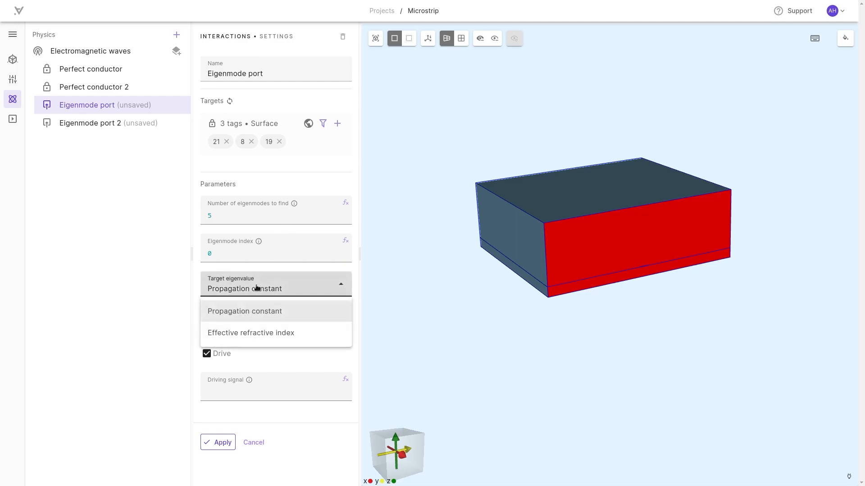
left_click(249, 333)
left_click(247, 328)
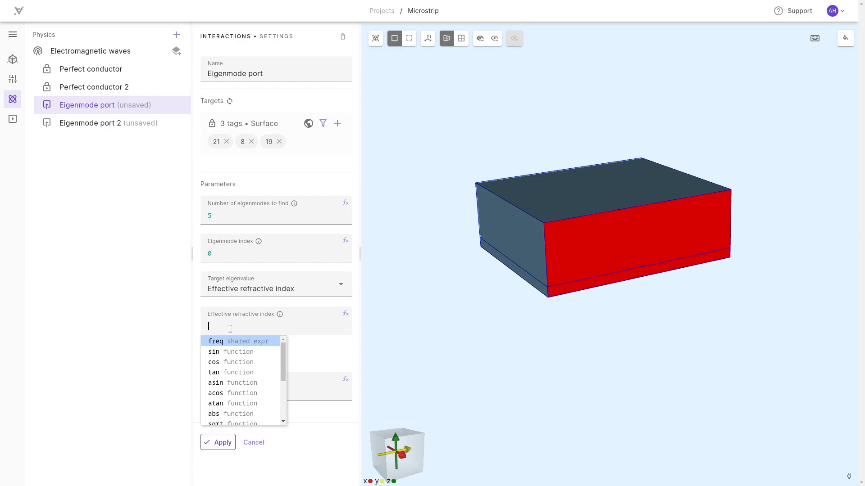
type("5")
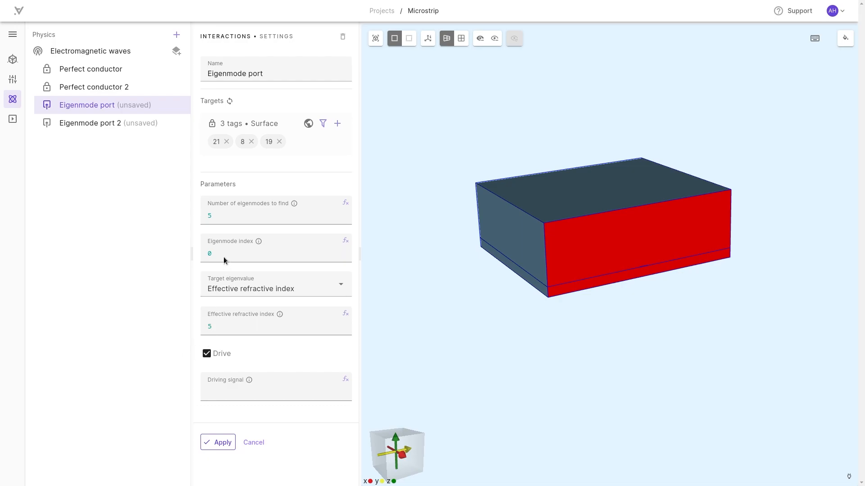
left_click(166, 291)
left_click(208, 354)
left_click(206, 355)
left_click(206, 354)
left_click(206, 354)
Step: Enter sin(2*pi*freq*t + pi/4) as the driving signal of the first Eigenmode port
left_click(229, 391)
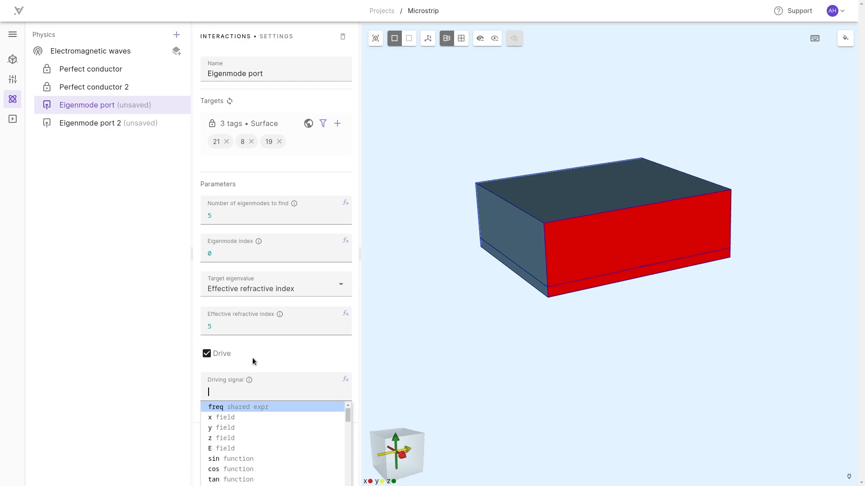
type("sin()")
key("Left")
type("2*pi*freq*t")
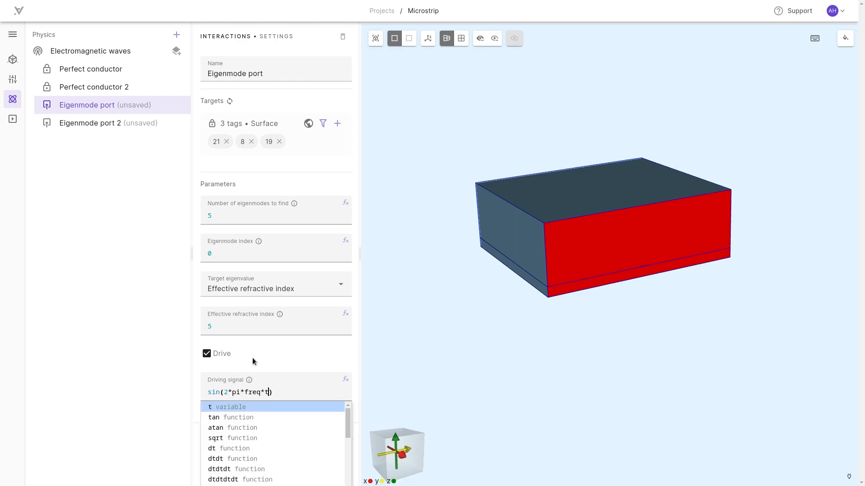
type(" + pi/4")
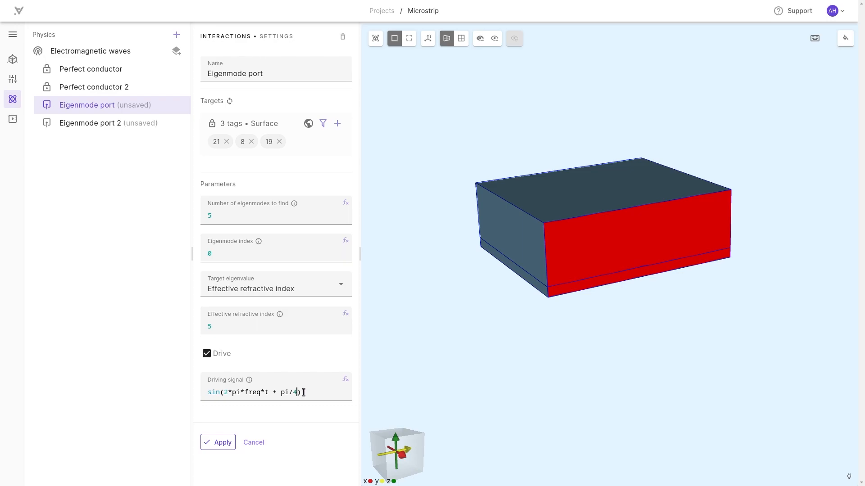
Step: Replace the first Eigenmode port's driving signal with sn(1) and apply the port settings
left_click_drag(308, 392, 207, 391)
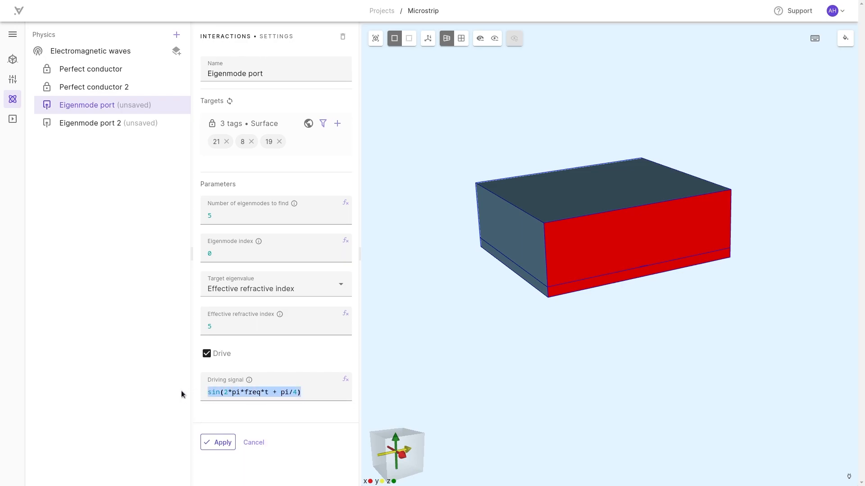
type("sn(1)")
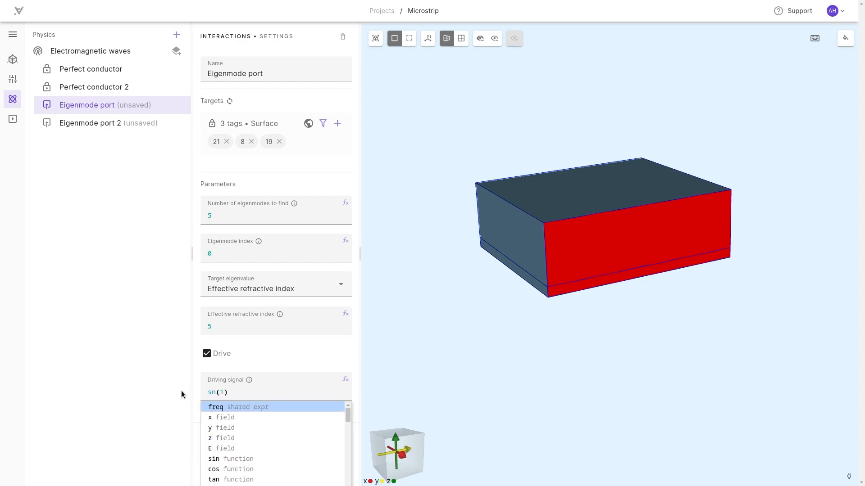
left_click(173, 393)
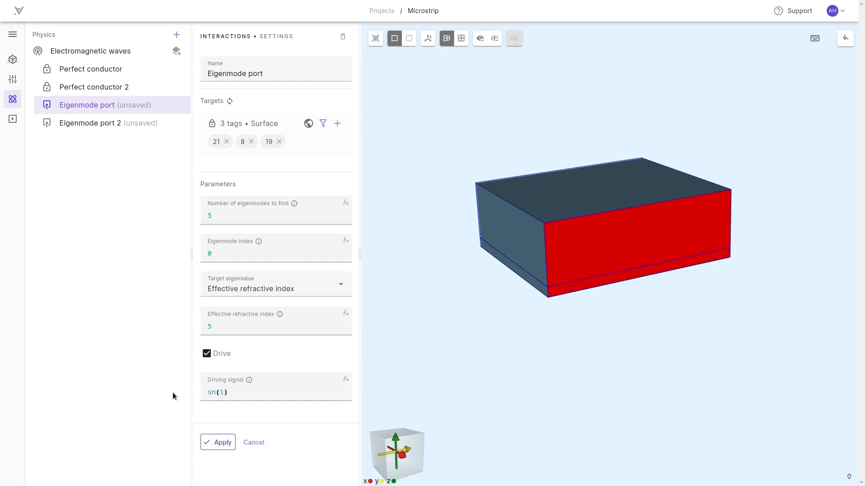
left_click(218, 442)
Step: Assign the three surfaces of the opposite end face, 20, 7 and 13, as targets of Eigenmode port 2
left_click_drag(409, 333, 519, 284)
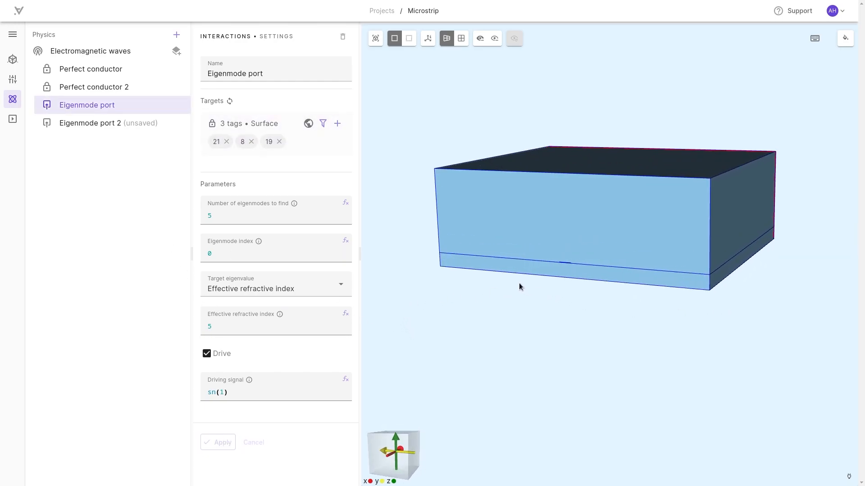
left_click(133, 130)
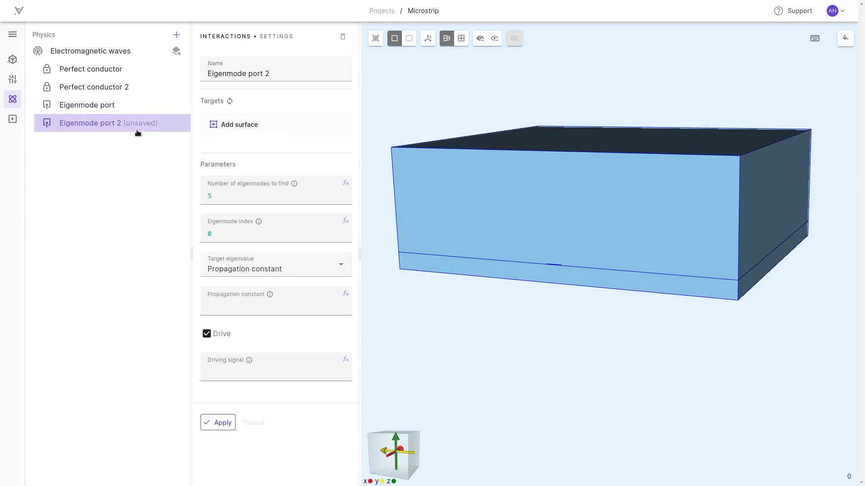
left_click(234, 126)
scroll(490, 263, "up", 5)
scroll(490, 260, "down", 1)
scroll(488, 284, "up", 1)
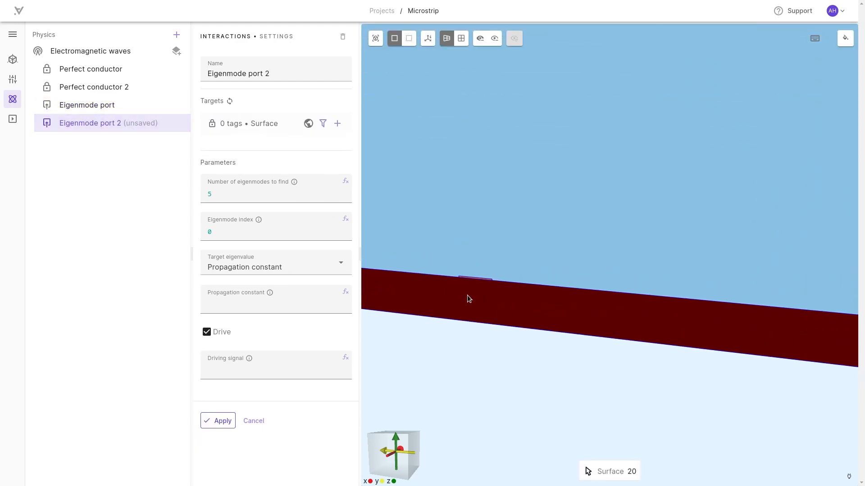
left_click(469, 291)
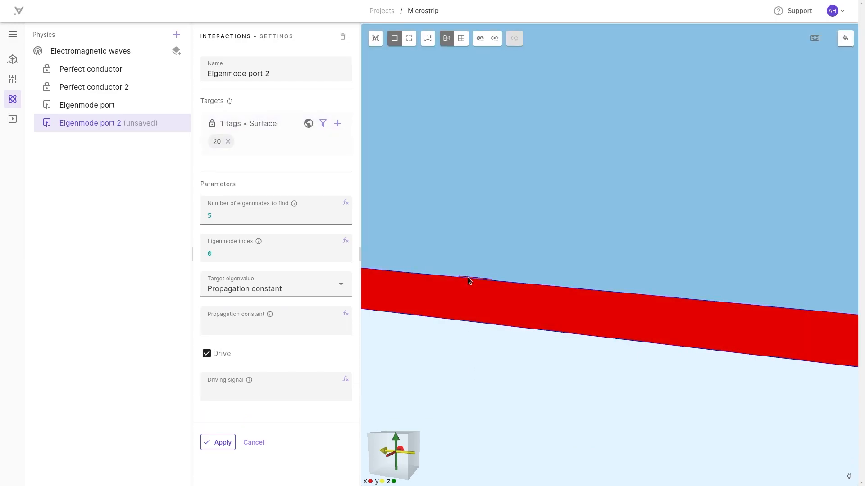
scroll(466, 280, "up", 3)
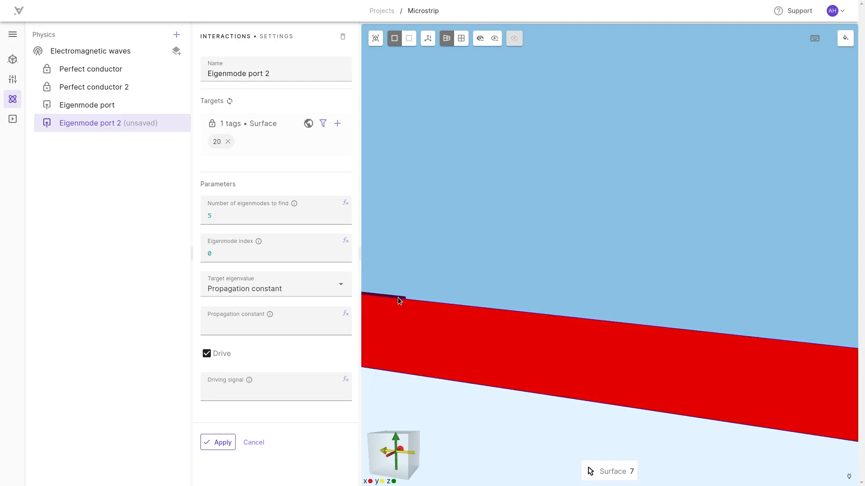
left_click(398, 297)
left_click(438, 284)
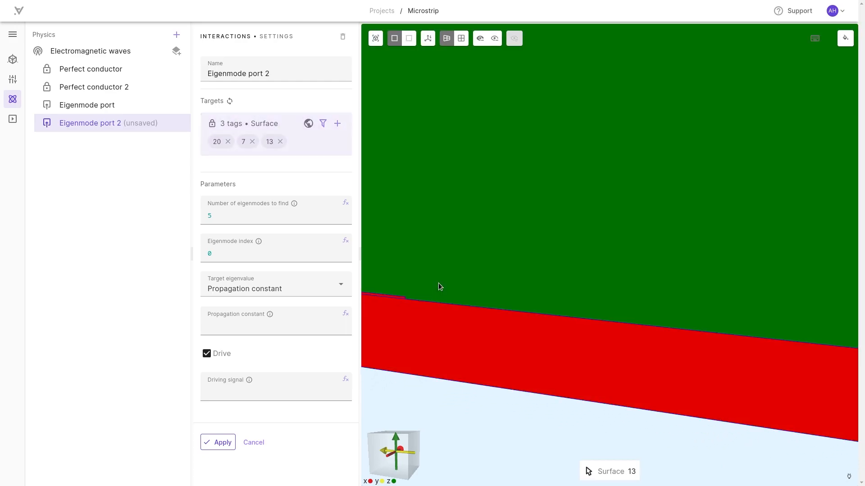
scroll(507, 222, "down", 5)
Step: Set Eigenmode port 2's target eigenvalue to Effective refractive index with a value of 5
left_click(259, 287)
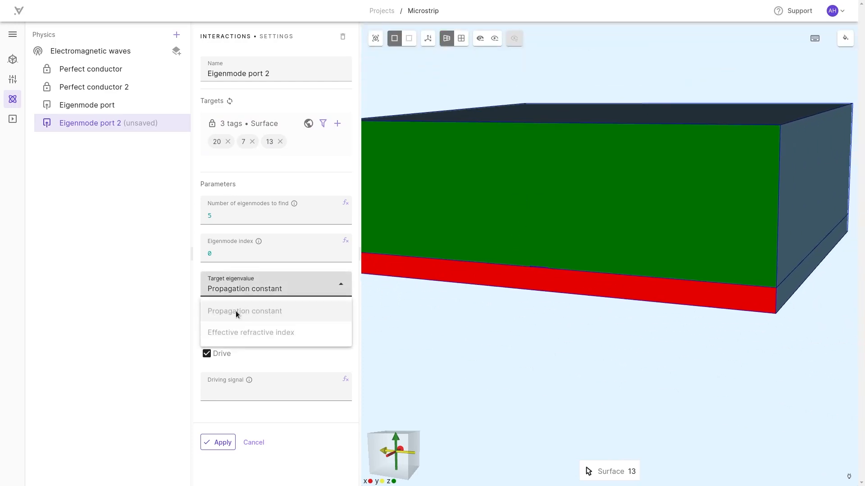
left_click(216, 332)
left_click(232, 326)
type("5")
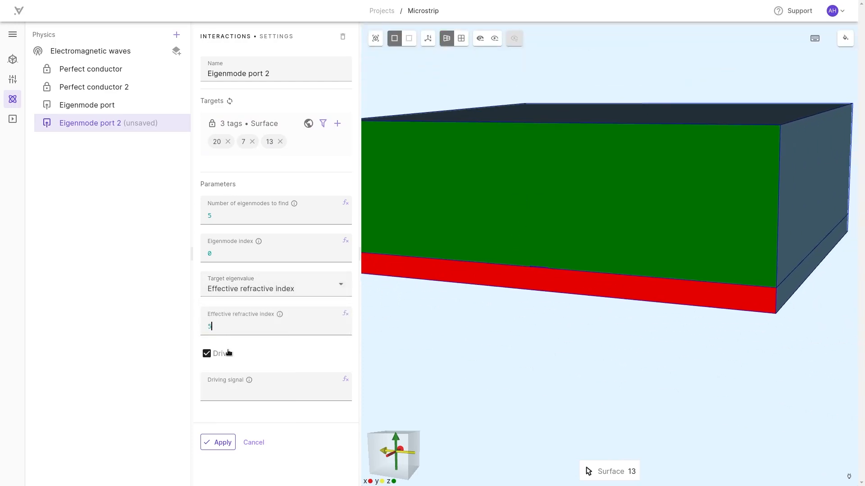
Step: Set Eigenmode port 2's driving signal to sn(1) and apply the port settings
left_click(228, 391)
type("sn(1)")
left_click(112, 395)
left_click(218, 442)
scroll(466, 340, "down", 4)
left_click_drag(485, 343, 240, 343)
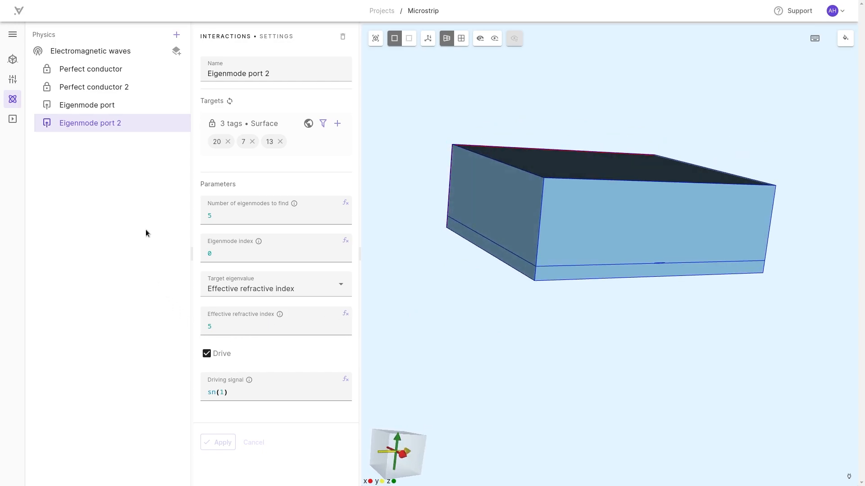
left_click(176, 51)
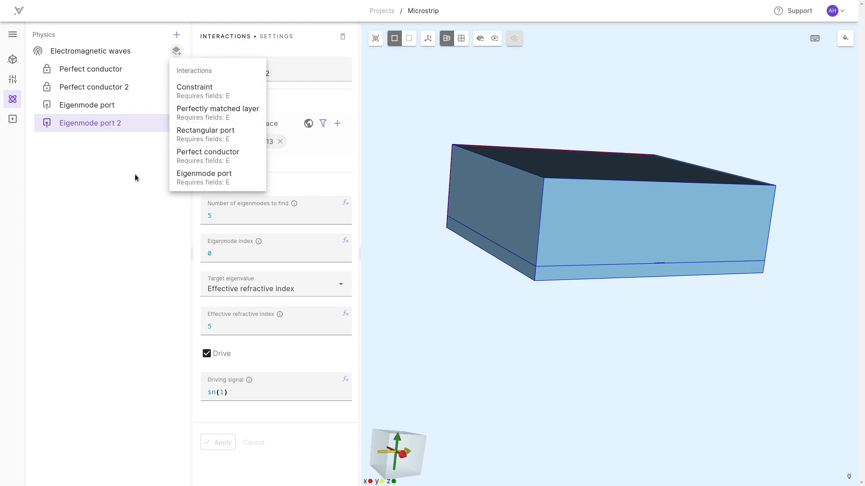
left_click(112, 182)
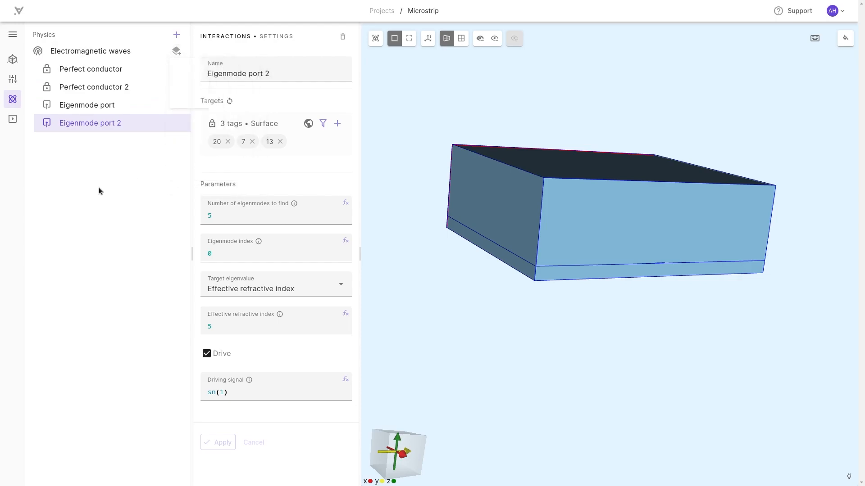
Step: Add a new simulation to the project
left_click(12, 120)
left_click(177, 35)
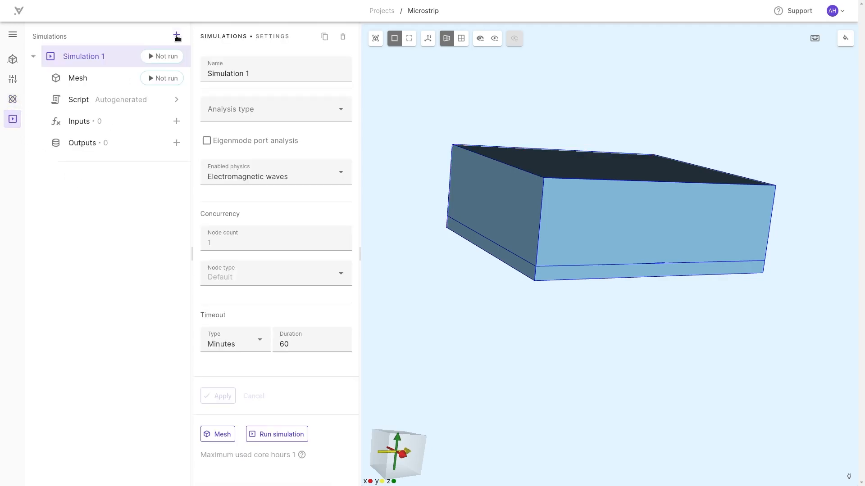
left_click(176, 35)
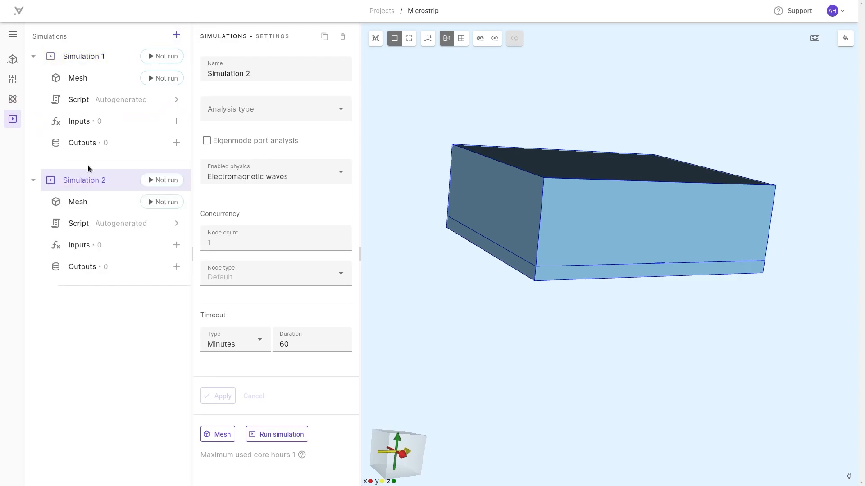
left_click(343, 36)
left_click(356, 268)
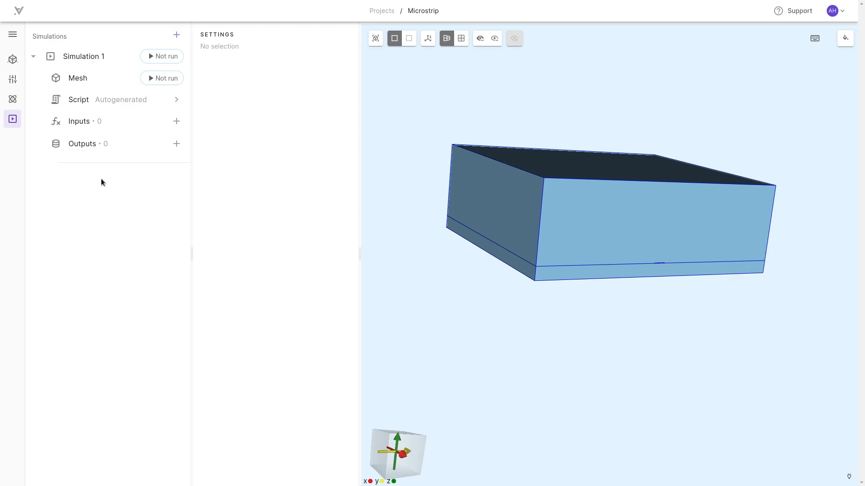
Step: Set Simulation 1's analysis type to Harmonic and its fundamental frequency to the shared expression freq
left_click(101, 57)
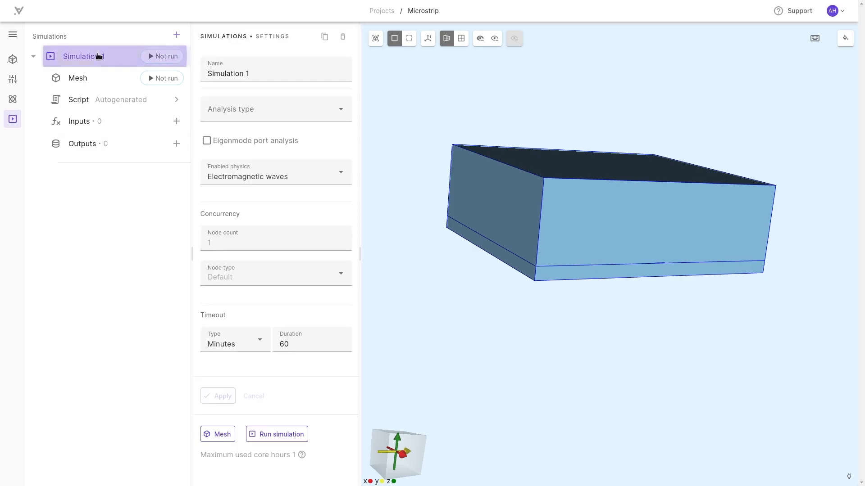
left_click(241, 118)
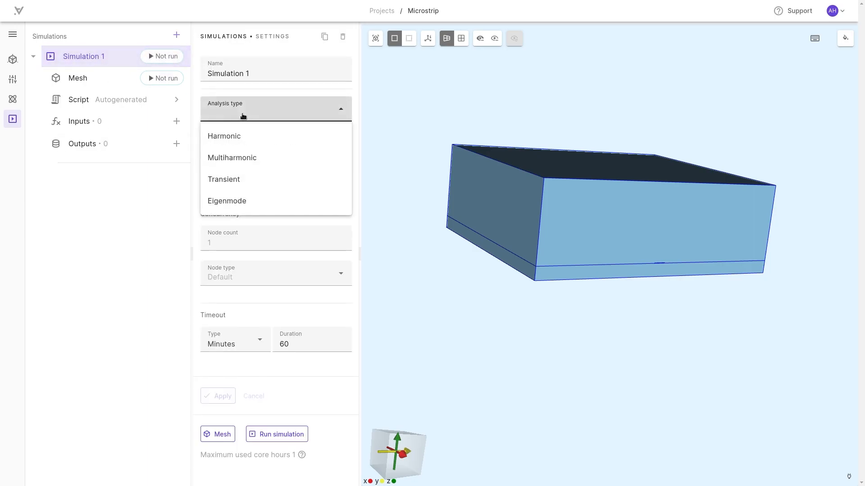
left_click(227, 137)
left_click(245, 245)
type("freq")
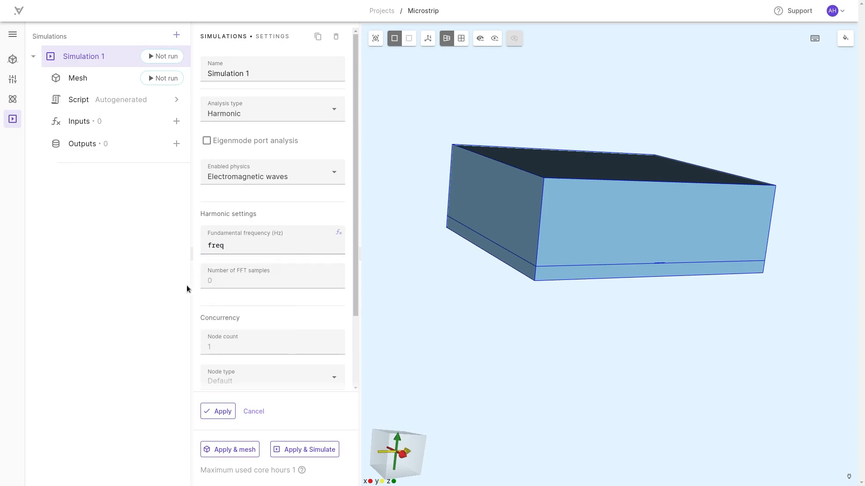
scroll(233, 265, "down", 2)
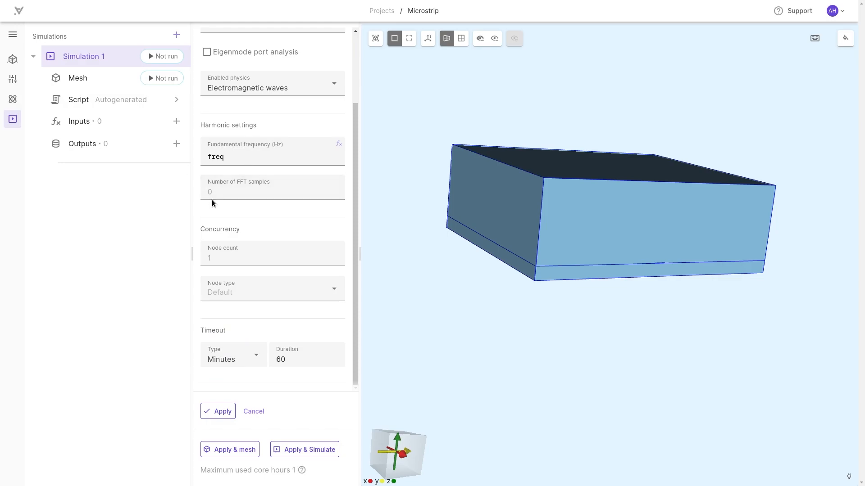
Step: Apply Simulation 1's settings and add an S-parameters output
left_click(223, 413)
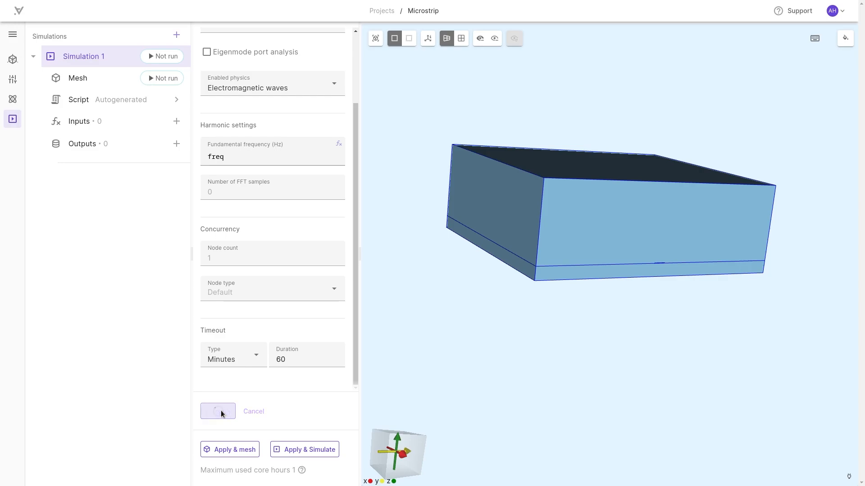
left_click(176, 144)
left_click(193, 206)
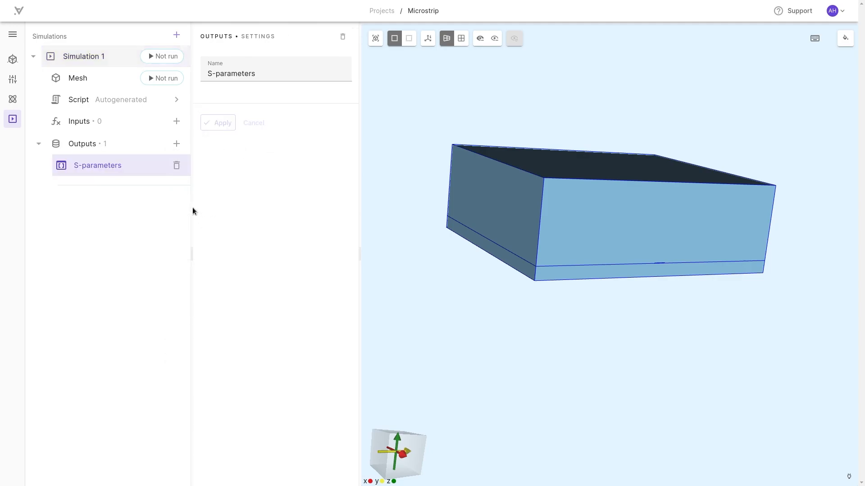
Step: Add the Electric field output to Simulation 1 and delete its E harmonic 3 entry, keeping E harmonic 2
left_click(177, 145)
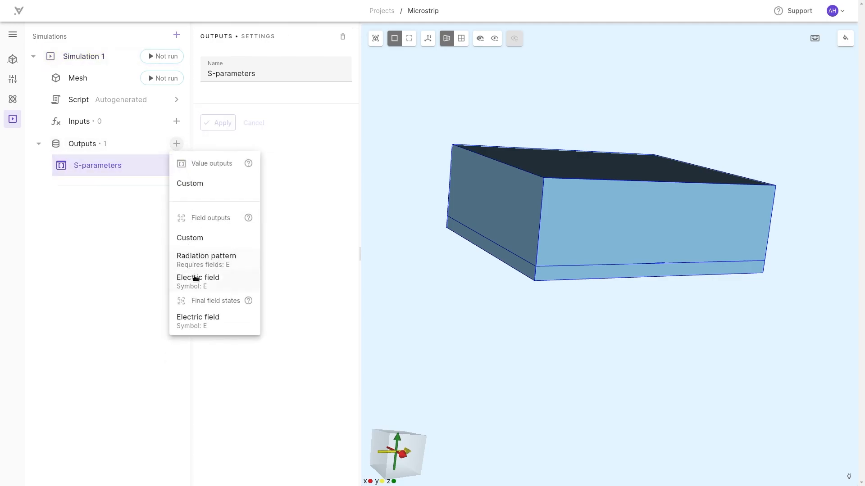
left_click(193, 282)
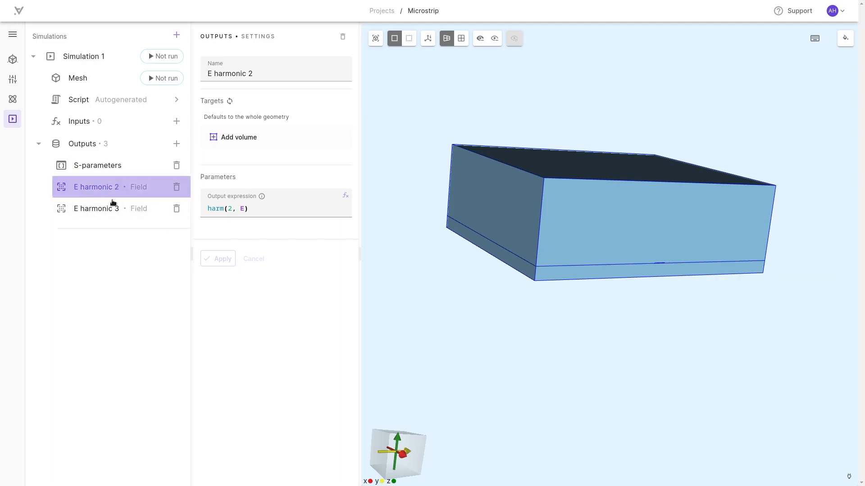
left_click(176, 208)
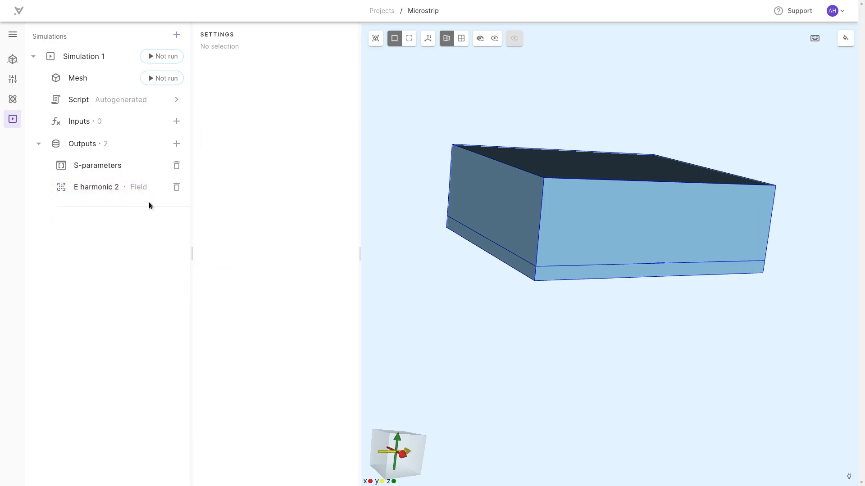
left_click(128, 188)
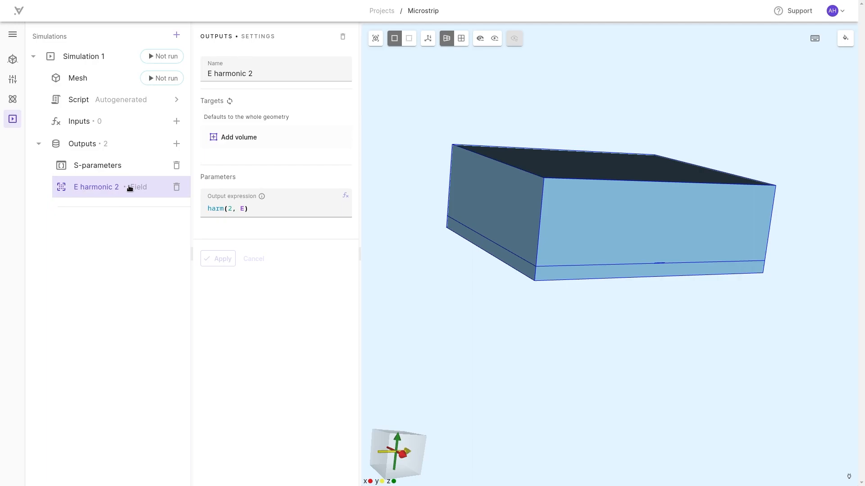
Step: Set Simulation 1's mesh quality to Coarse, apply it and generate the mesh
left_click(122, 81)
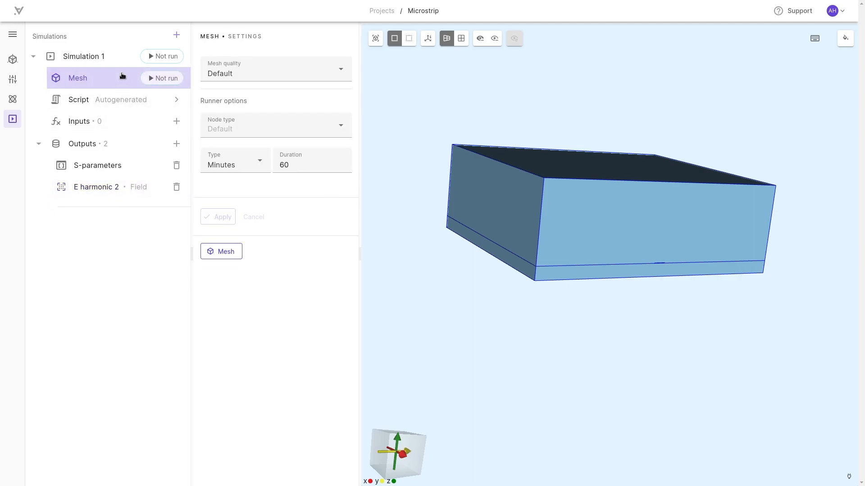
left_click(233, 73)
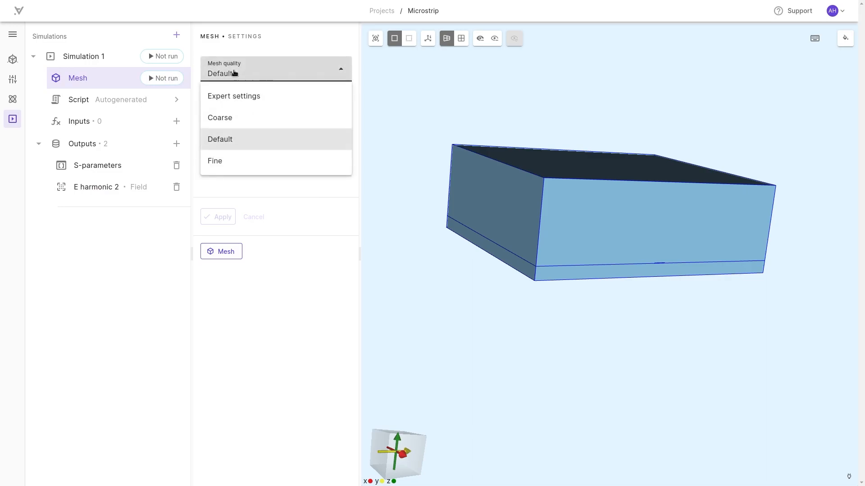
left_click(231, 118)
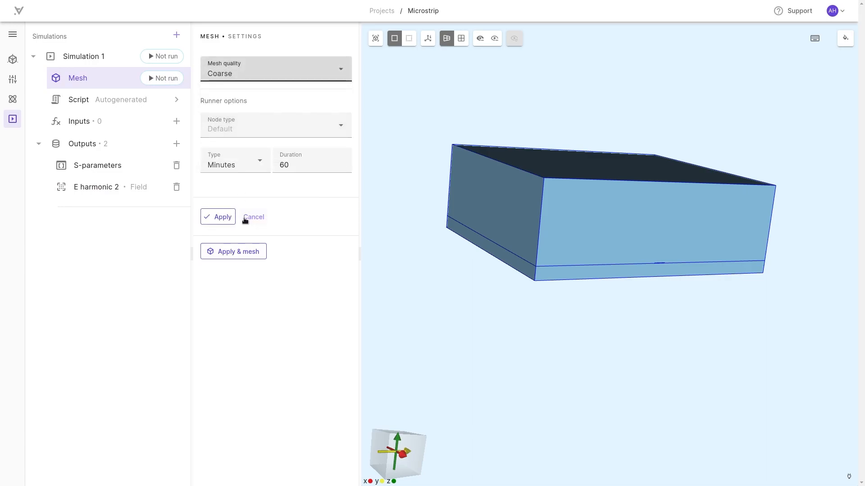
left_click(238, 252)
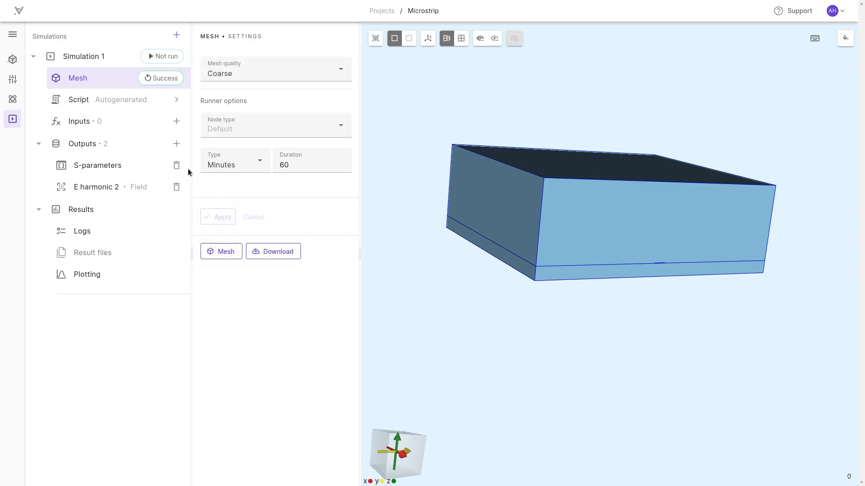
Step: Show the preview of the generated mesh and inspect its density around the microstrip
left_click(114, 58)
left_click(110, 76)
left_click(213, 242)
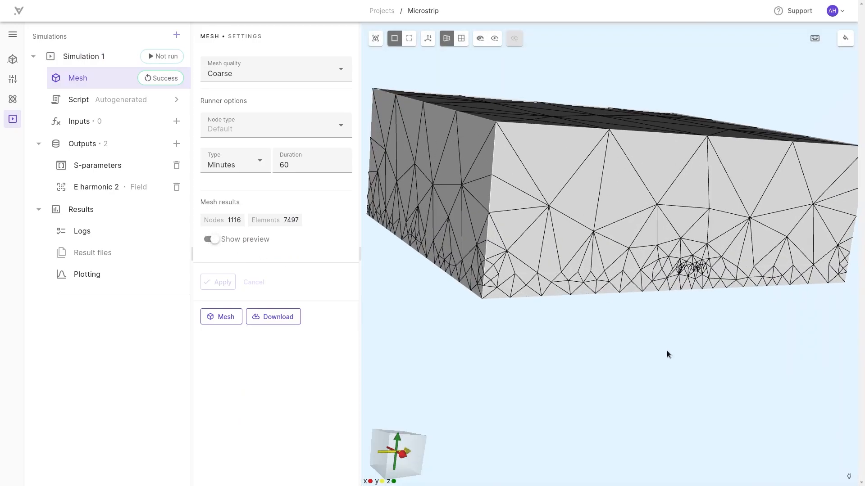
left_click_drag(667, 351, 647, 301)
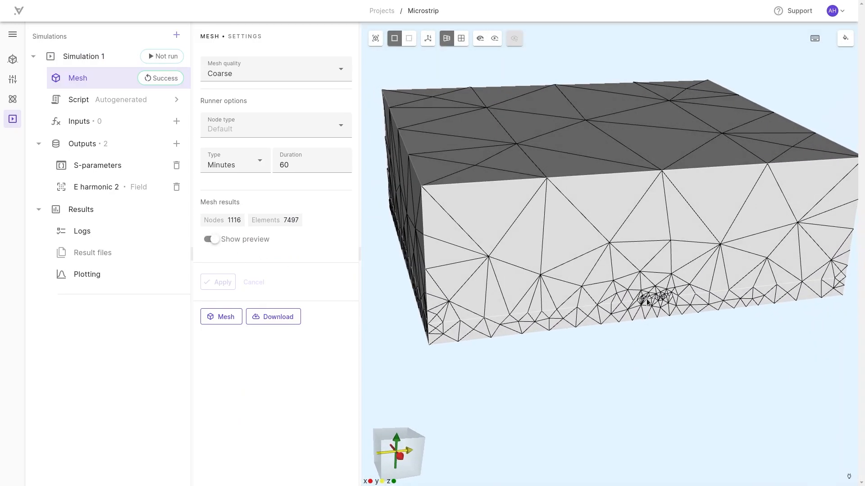
scroll(664, 291, "down", 3)
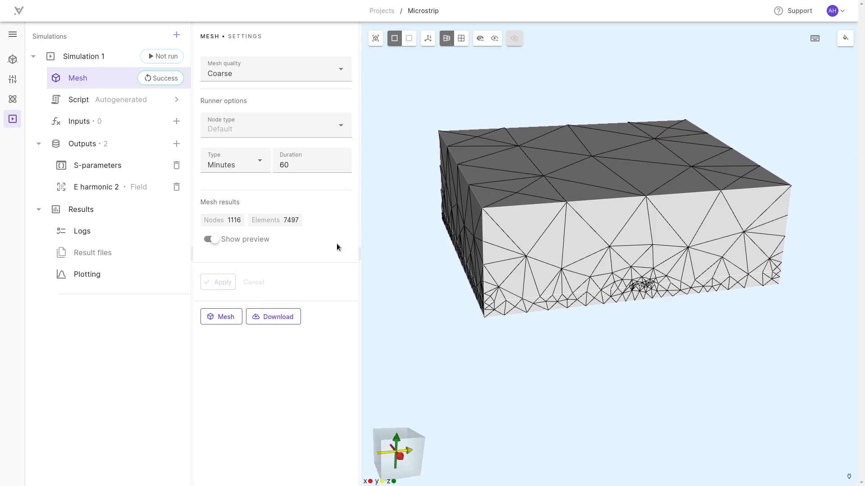
Step: Enable Eigenmode port analysis for Simulation 1, apply the setting and run the simulation
left_click(104, 58)
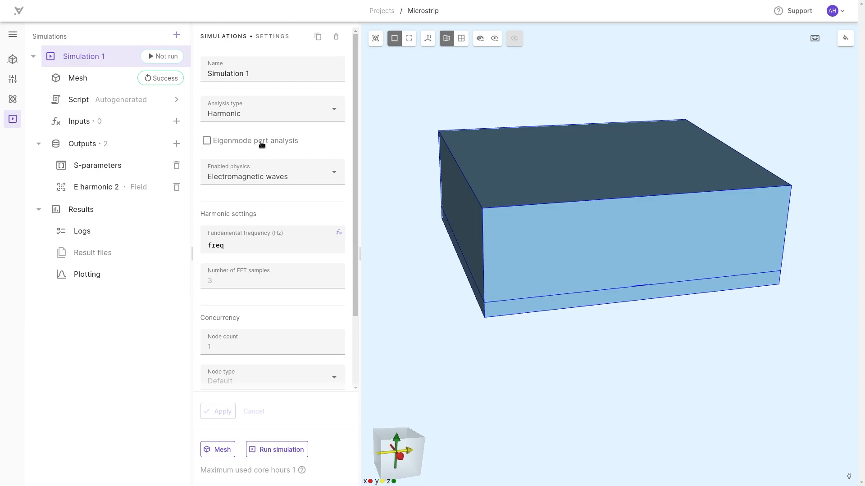
left_click(207, 142)
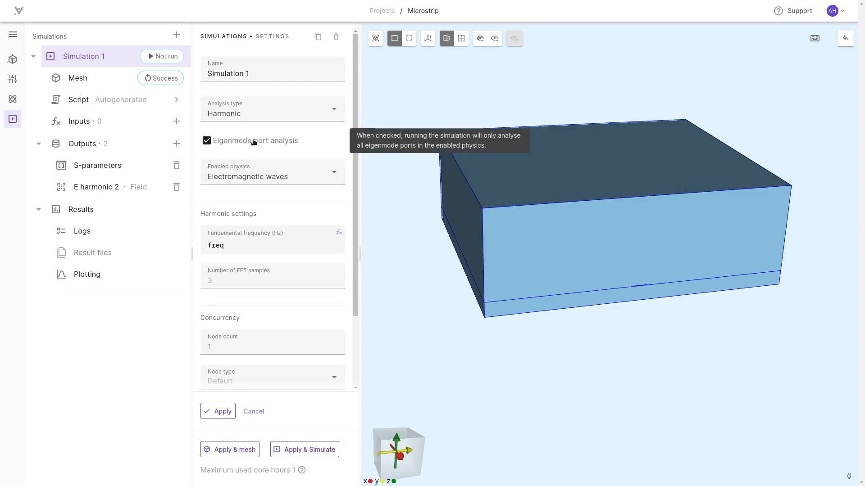
left_click(289, 450)
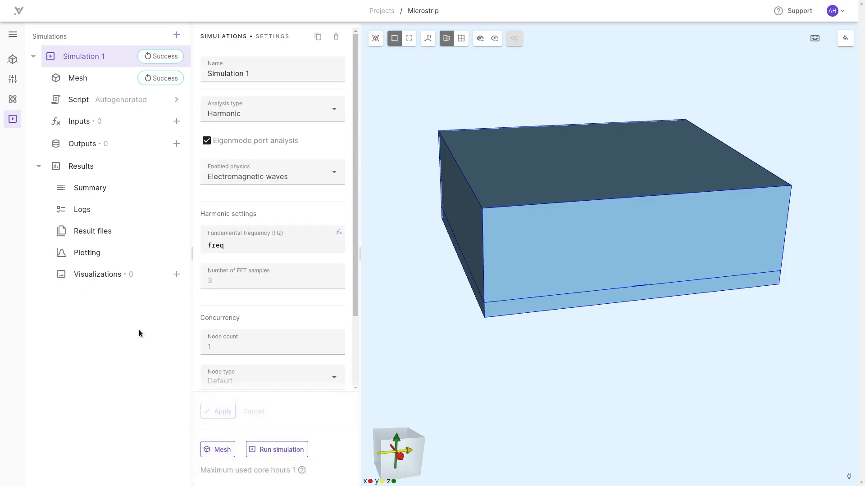
Step: Create a visualization of the Eigenmode port field and add a Glyph filter to that field
left_click(177, 274)
left_click(176, 296)
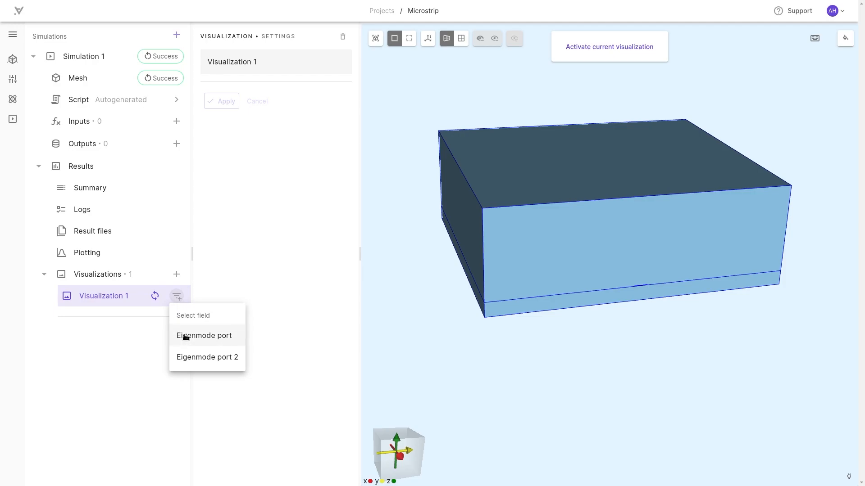
left_click(186, 336)
left_click(177, 318)
left_click(186, 425)
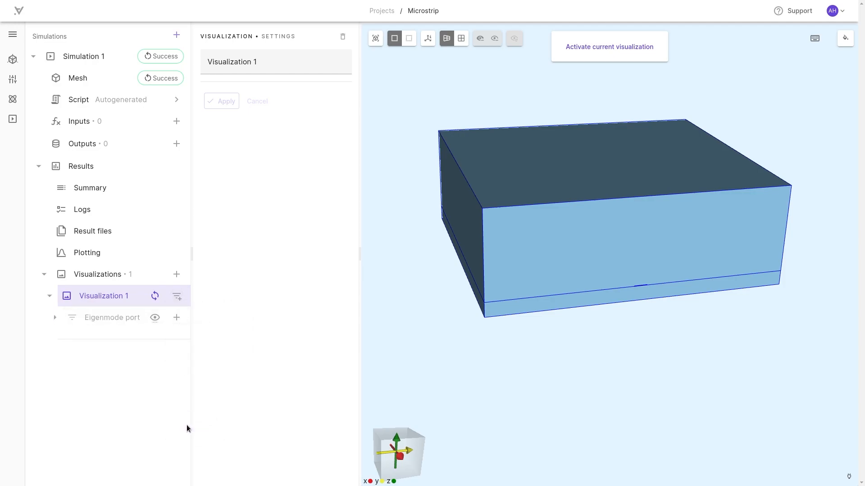
Step: Set the glyph's scale factor to 0.0001, apply it and activate the visualization
left_click(99, 339)
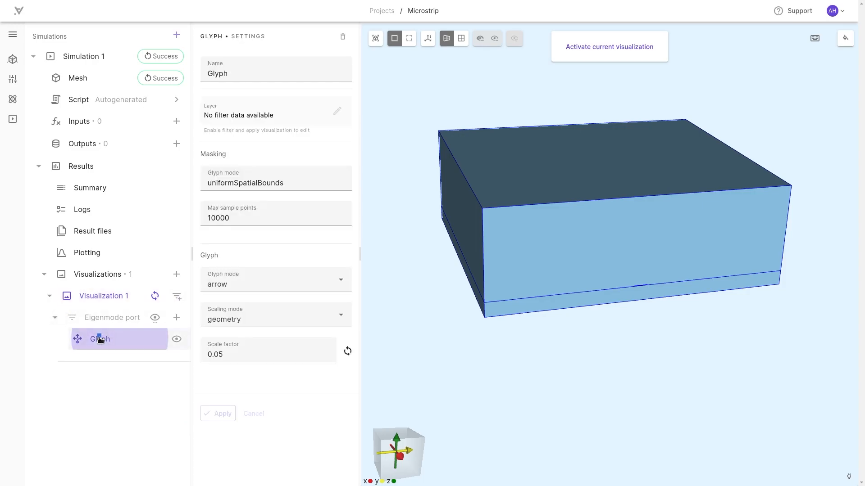
left_click(277, 356)
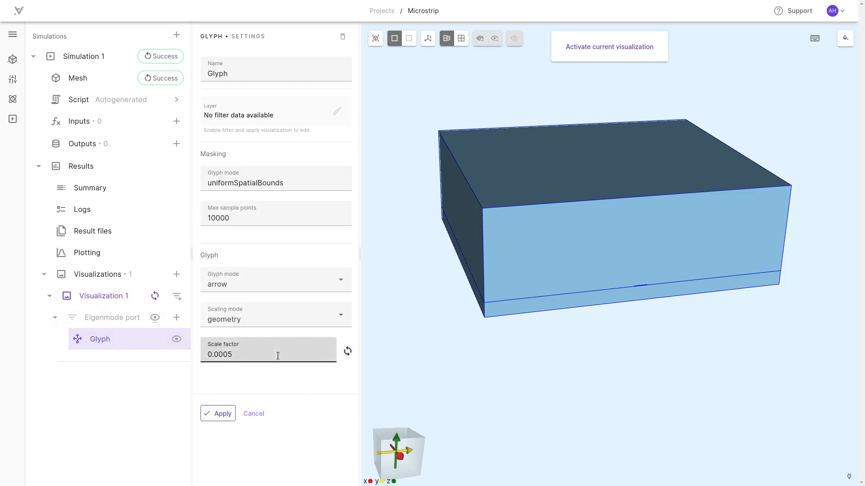
key("BackSpace")
type("1")
left_click(216, 415)
left_click(586, 47)
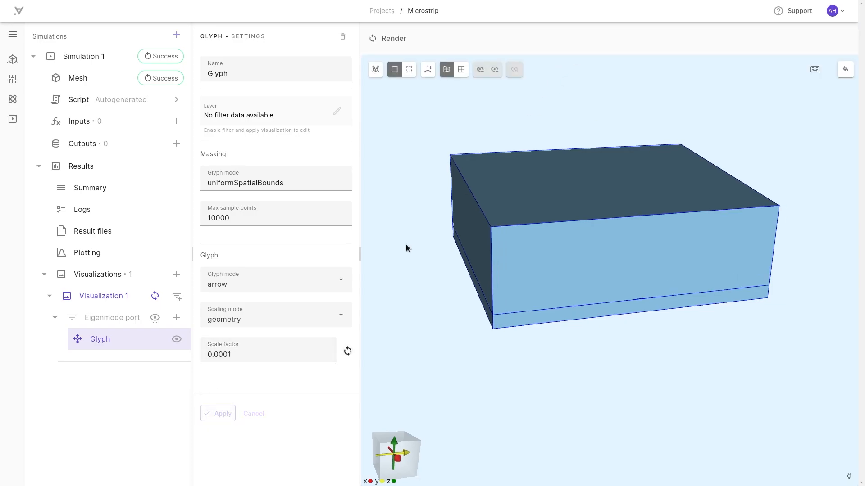
Step: Check the effective refractive index and propagation constant of each port's mode in the simulation log, then close the log
left_click(77, 211)
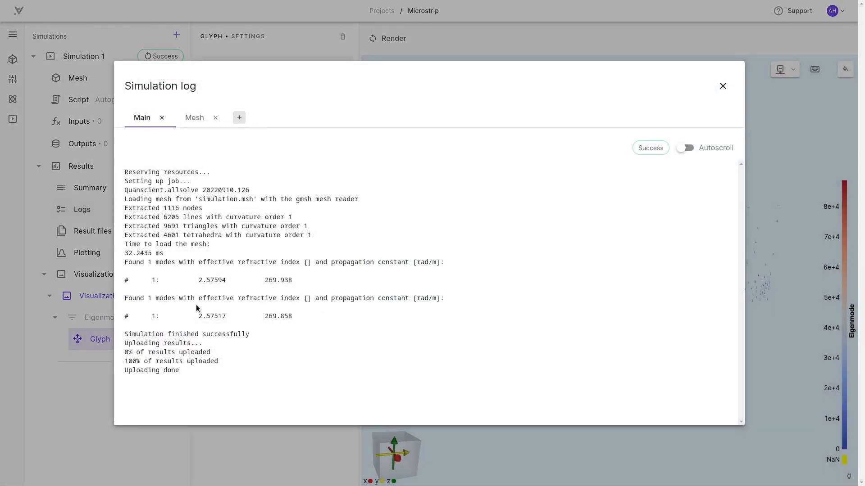
left_click_drag(199, 280, 223, 280)
left_click_drag(199, 316, 226, 321)
left_click_drag(199, 280, 228, 284)
left_click_drag(265, 281, 286, 284)
left_click(82, 393)
Step: Examine the Eigenmode port's field arrows around the microstrip in a straight-on view along the x axis
scroll(575, 297, "up", 10)
scroll(578, 270, "down", 3)
middle_click_drag(577, 291, 520, 272)
left_click_drag(602, 354, 568, 341)
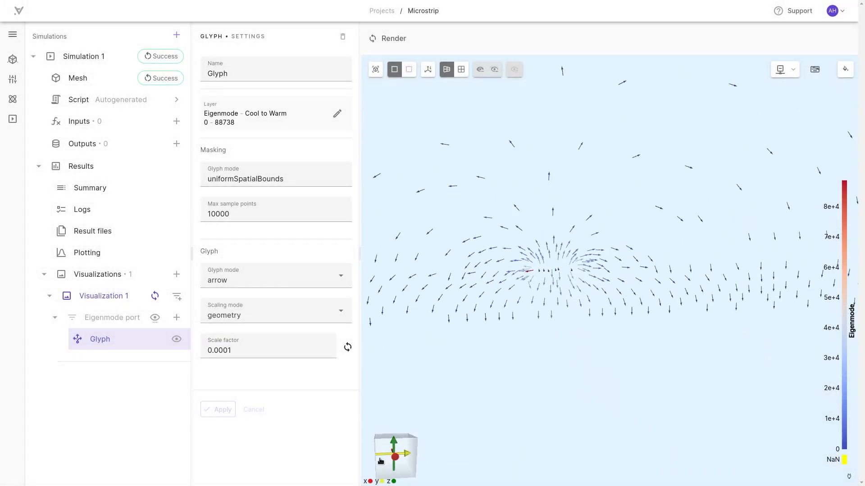
left_click(396, 456)
middle_click_drag(492, 258, 519, 317)
scroll(521, 277, "up", 2)
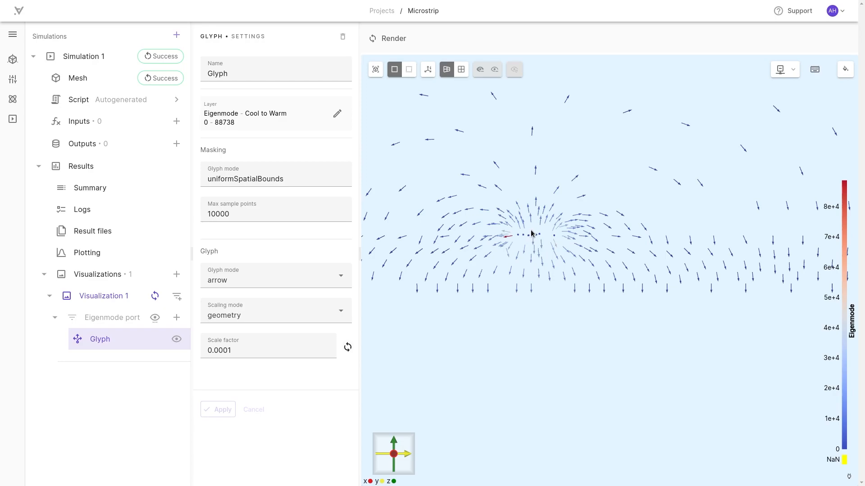
scroll(530, 233, "down", 8)
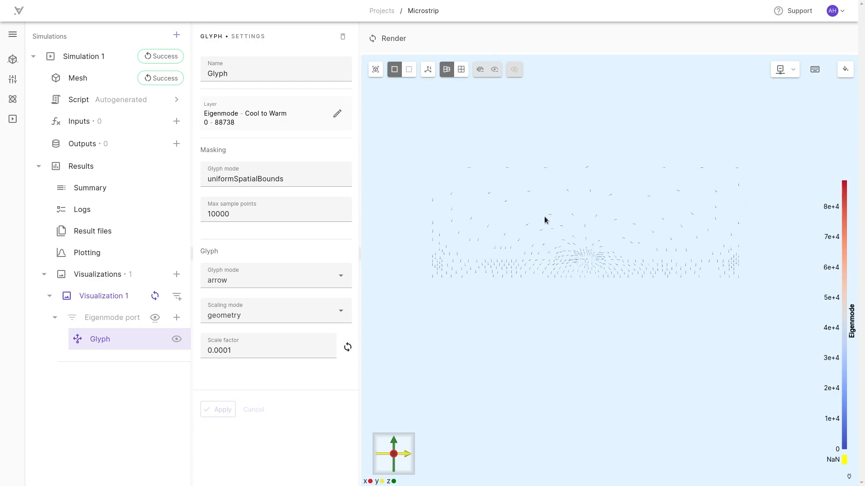
Step: Delete the glyph and the Eigenmode port field from Visualization 1
left_click(343, 36)
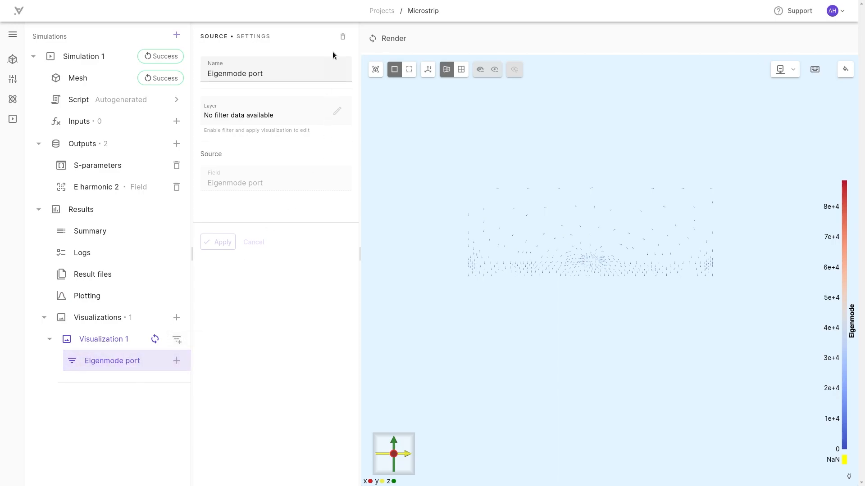
left_click(343, 36)
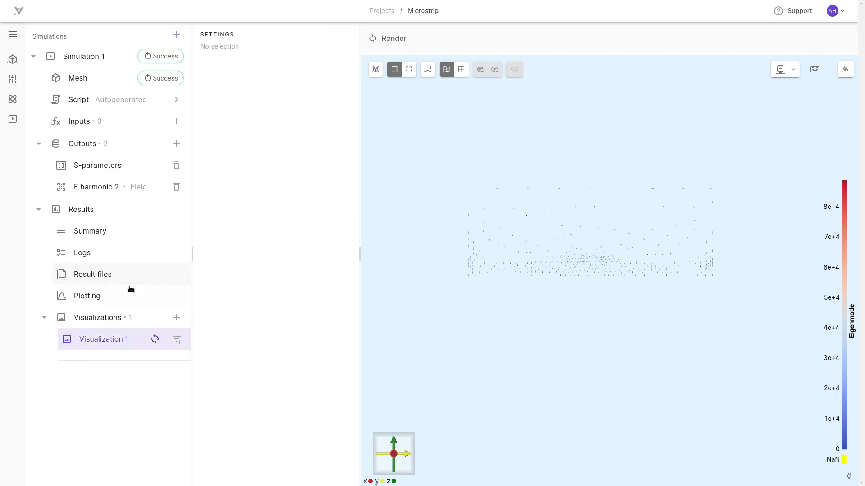
Step: Turn off Eigenmode port analysis for Simulation 1 and apply the change
left_click(85, 59)
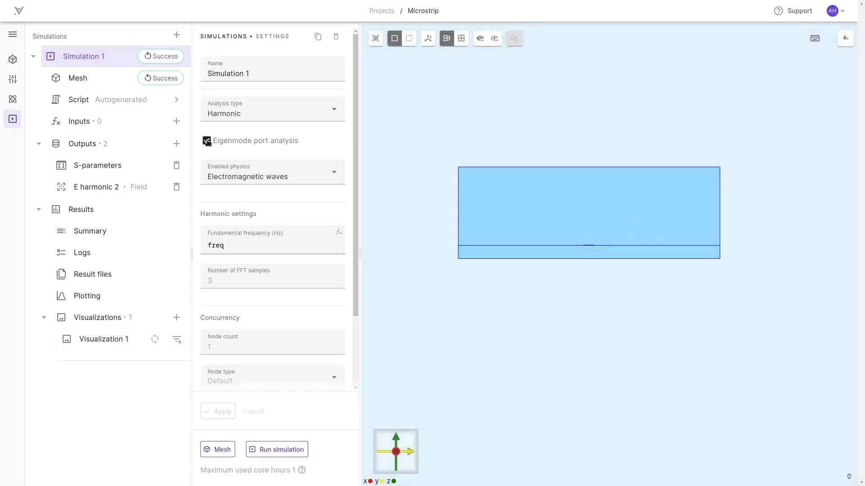
left_click(207, 141)
left_click(226, 412)
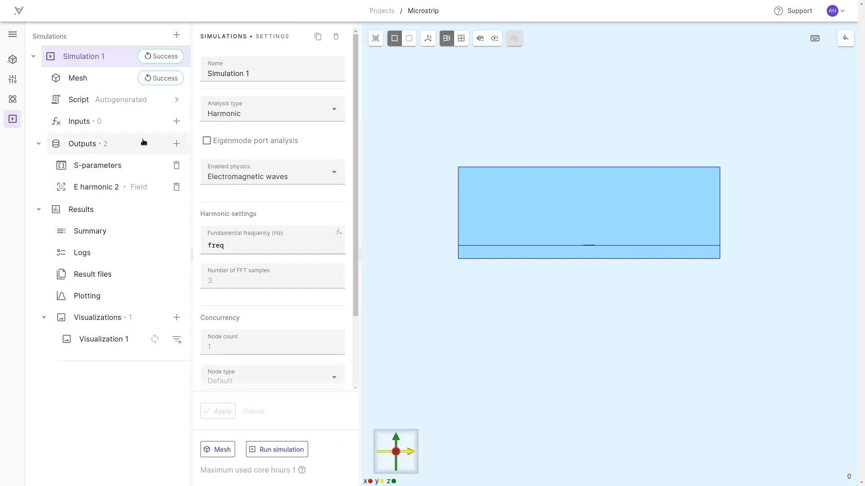
Step: Review the number of eigenmodes to find and the eigenmode index in the first Eigenmode port's settings
left_click(13, 99)
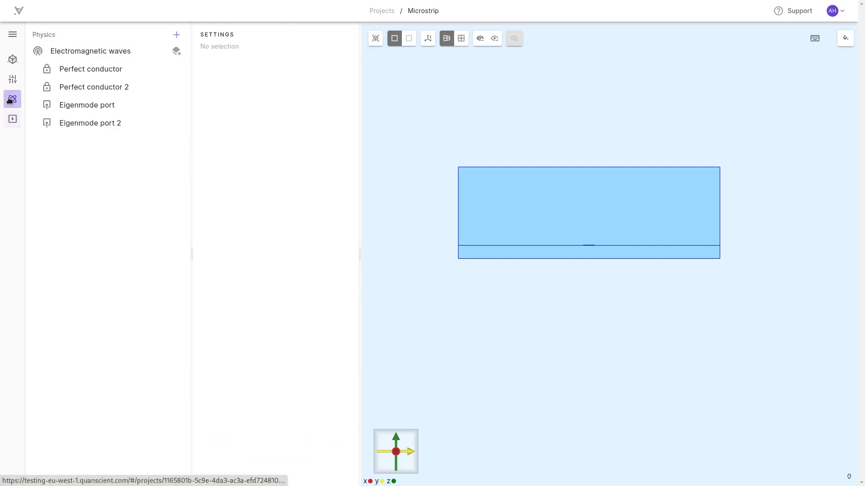
left_click(72, 105)
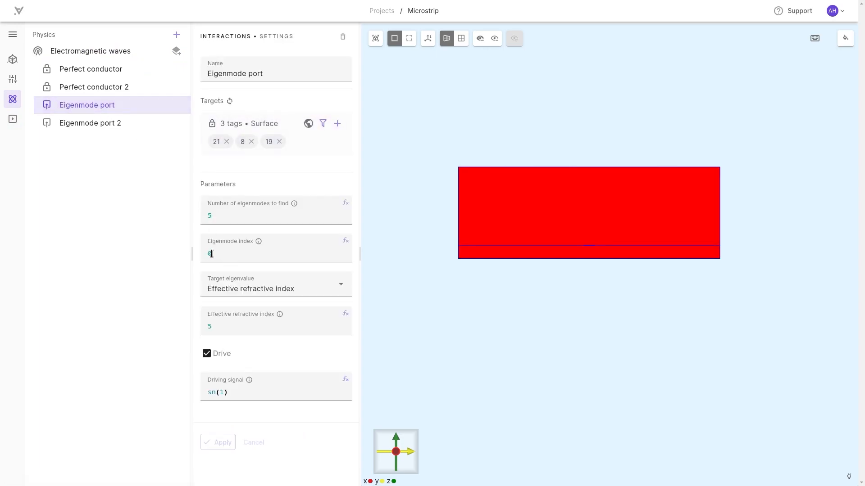
left_click(132, 222)
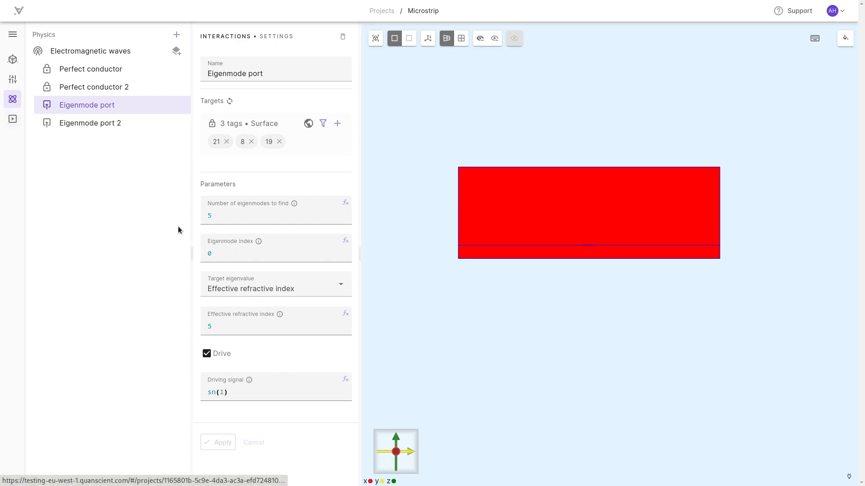
Step: Add a sweep of the shared expression freq to Simulation 1's inputs
left_click(13, 119)
left_click(94, 60)
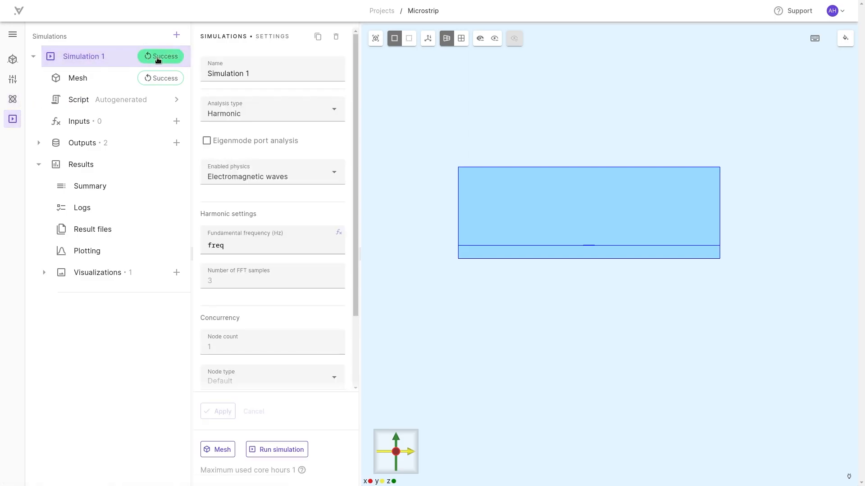
left_click(177, 121)
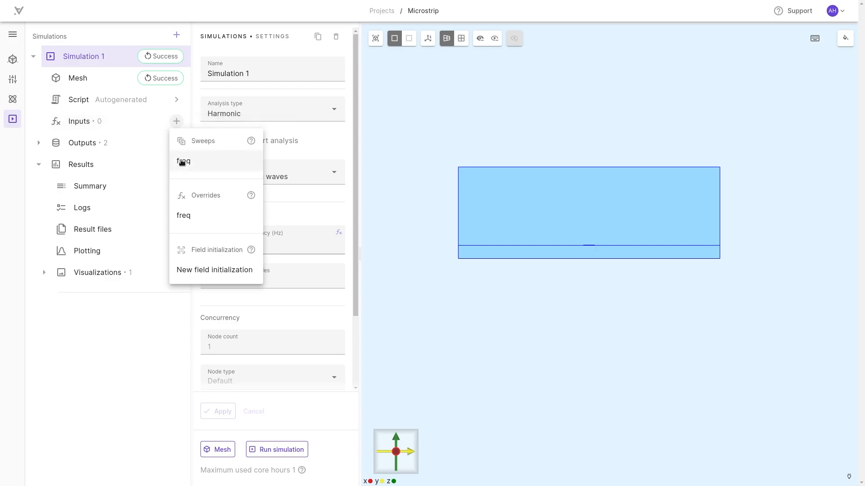
left_click(181, 161)
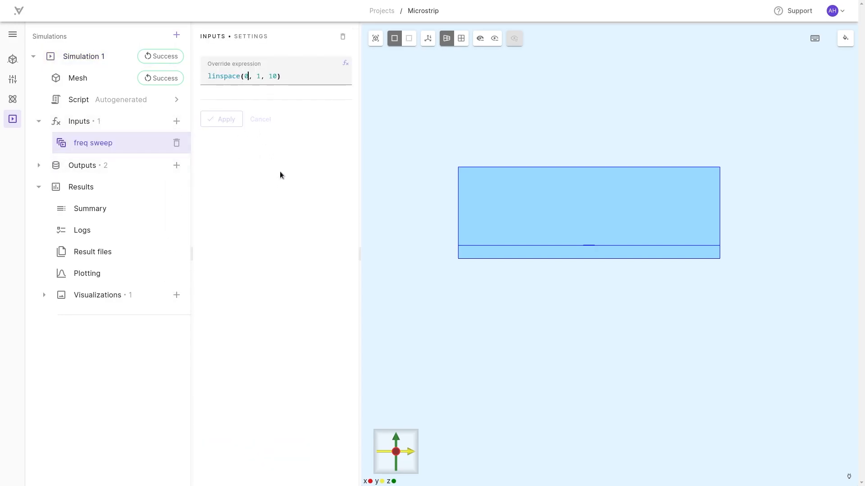
Step: Set the freq sweep's override expression to linspace(5e9, 15e9, 11) and apply it
key("BackSpace")
type("5e9")
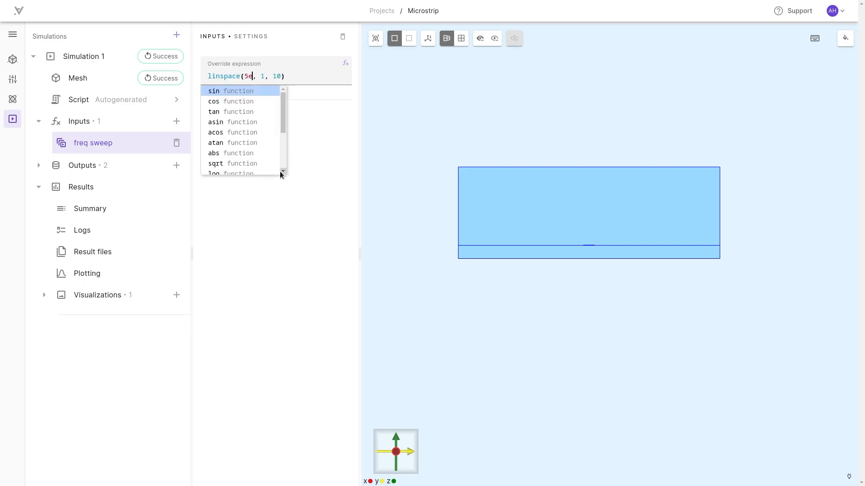
key("Right")
key("Right")
key("Right")
type("5e9")
key("Right")
key("Right")
key("Right")
key("Right")
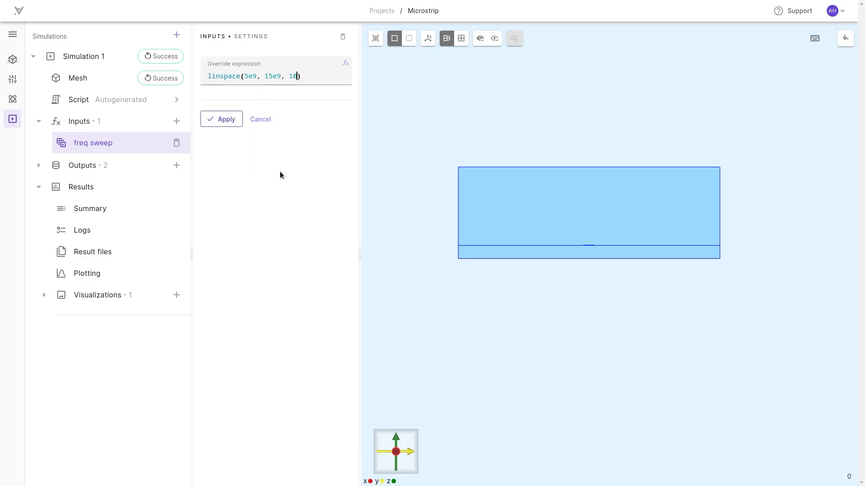
key("BackSpace")
type("1")
left_click(221, 125)
left_click(163, 56)
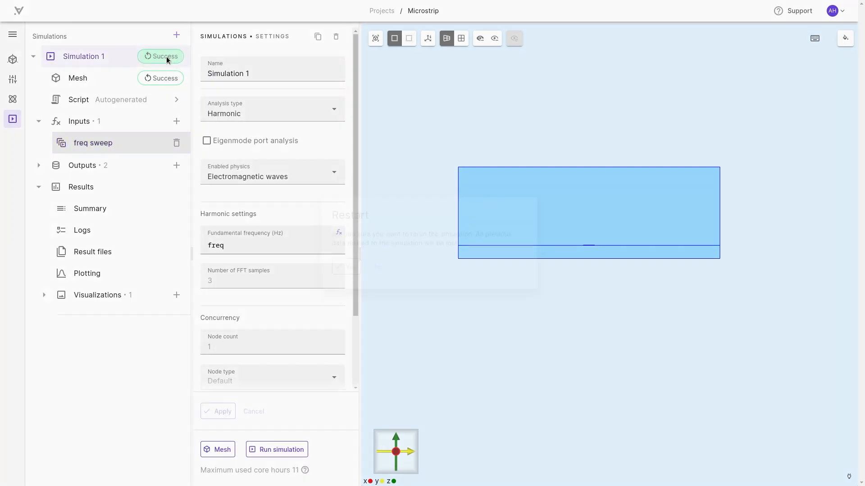
left_click(344, 270)
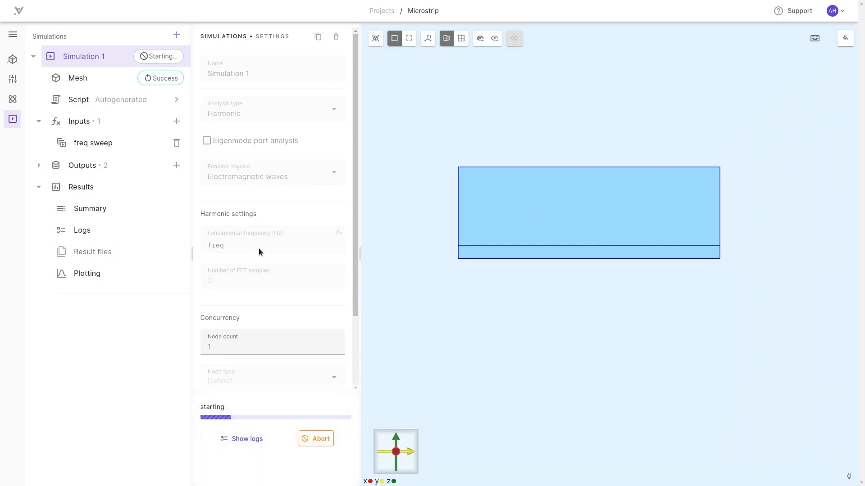
left_click(252, 439)
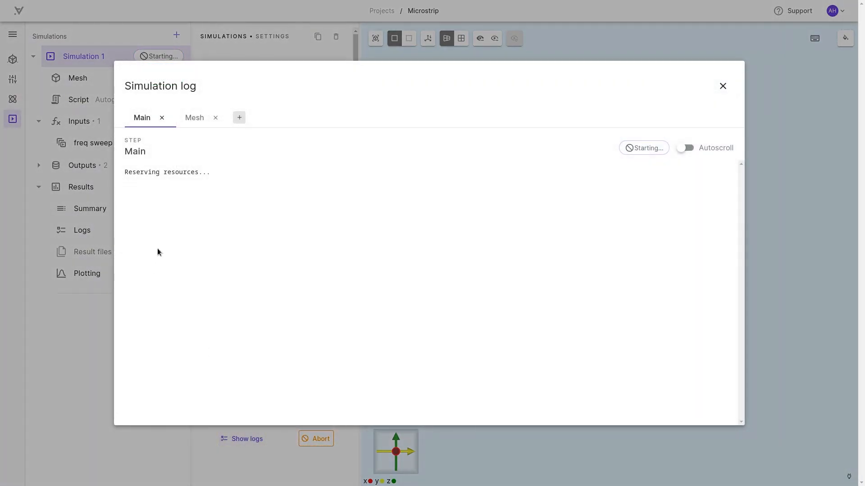
left_click(82, 316)
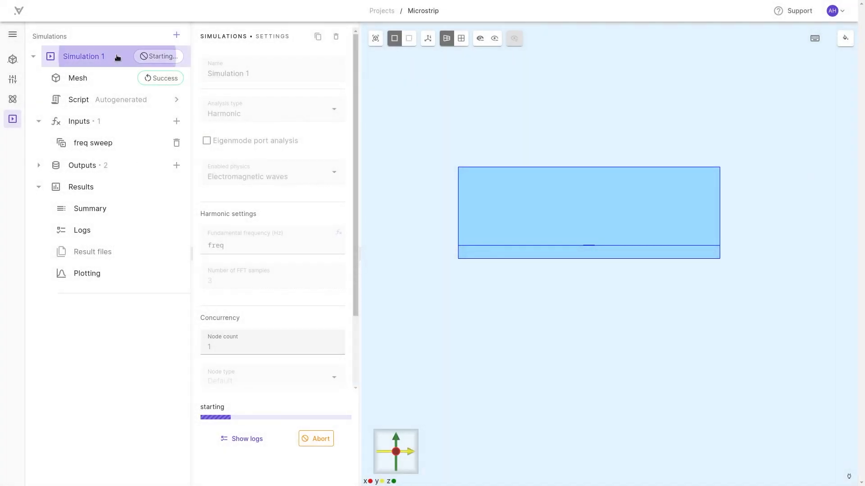
scroll(262, 198, "down", 2)
left_click(159, 57)
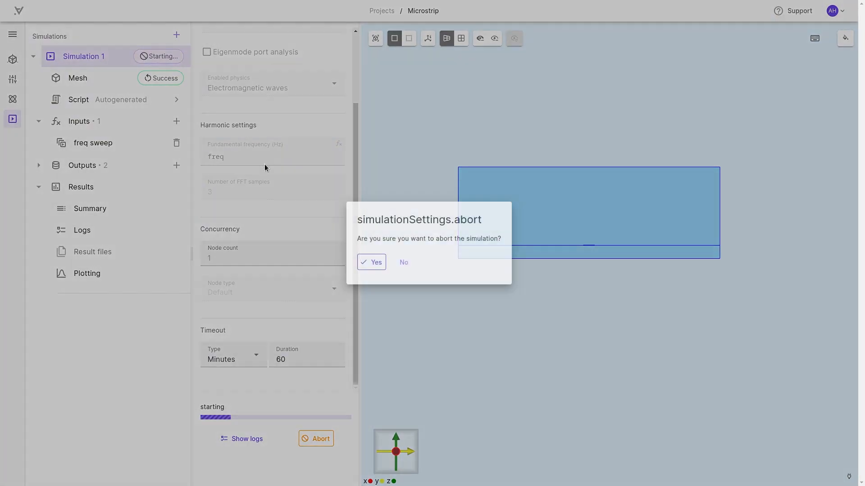
left_click(370, 264)
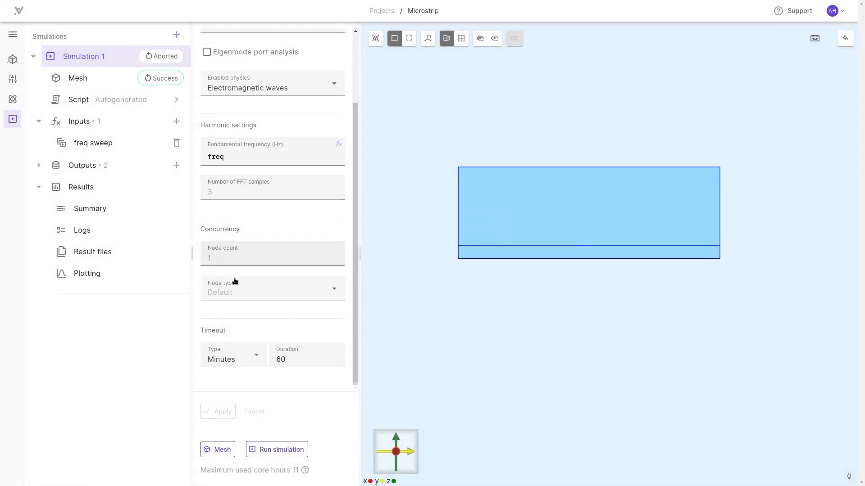
Step: Try a node count of 200 with the 1 CPU, 16 GB node type for Simulation 1
left_click(232, 295)
scroll(248, 322, "down", 1)
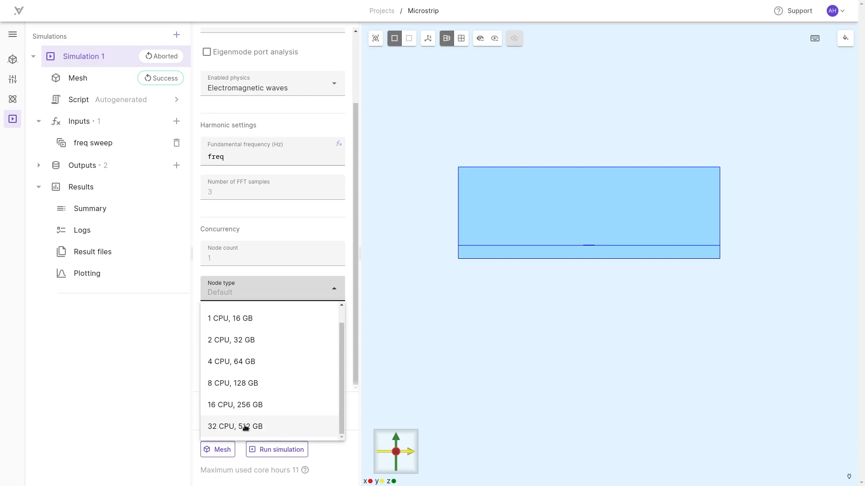
left_click(229, 258)
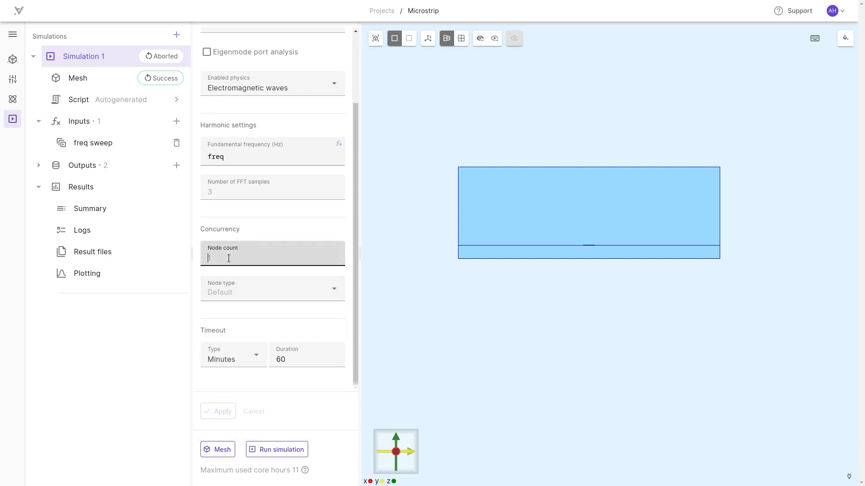
type("200")
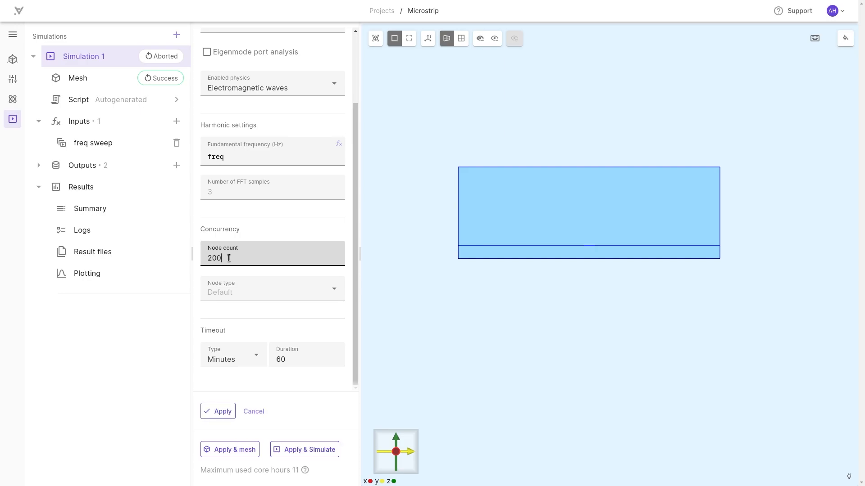
left_click(260, 290)
left_click(243, 334)
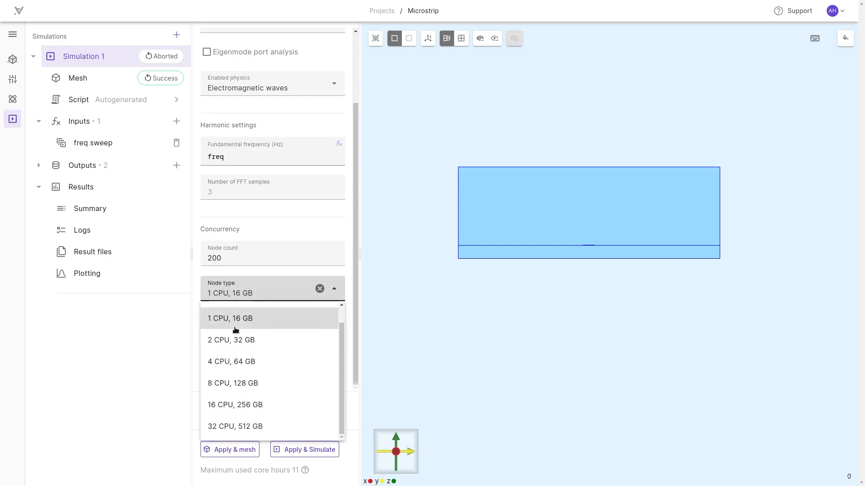
Step: Apply the Fast start (3 CPU, 10 GB) node type to Simulation 1 and rerun the simulation
scroll(236, 315, "up", 1)
left_click(238, 315)
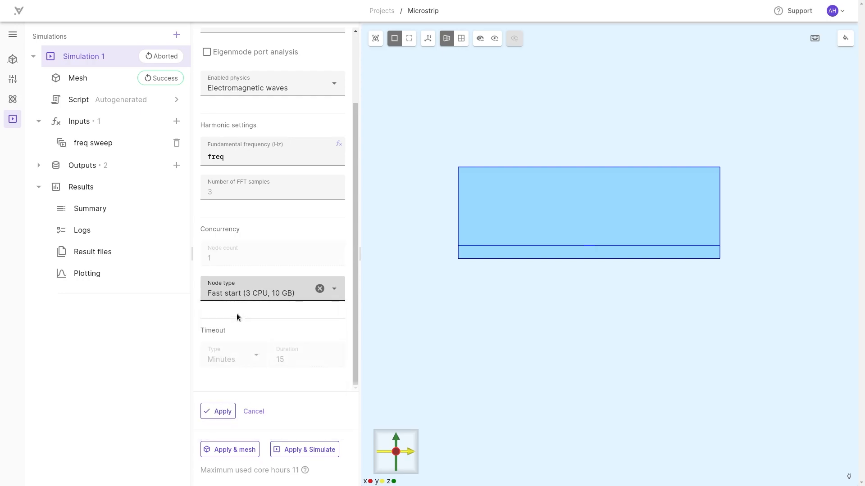
left_click(226, 410)
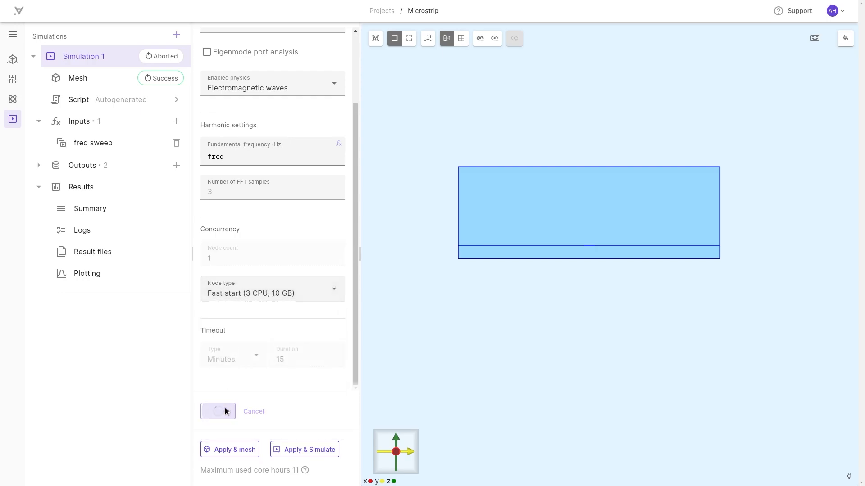
left_click(160, 57)
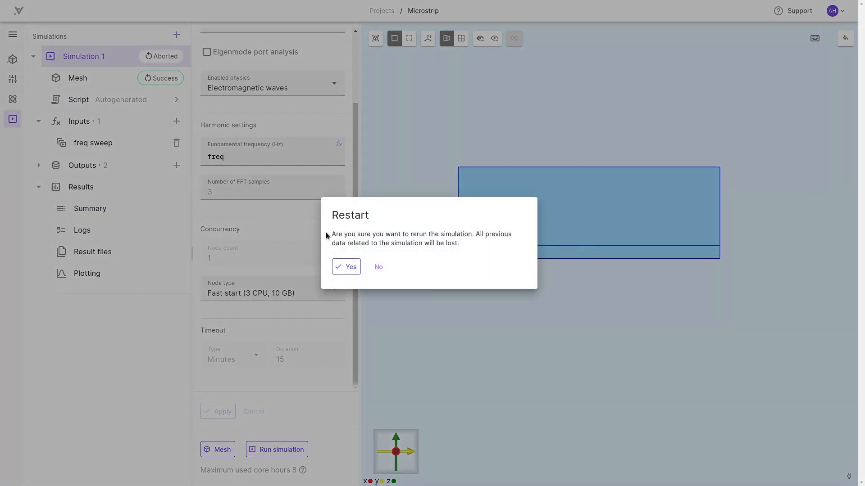
left_click(340, 266)
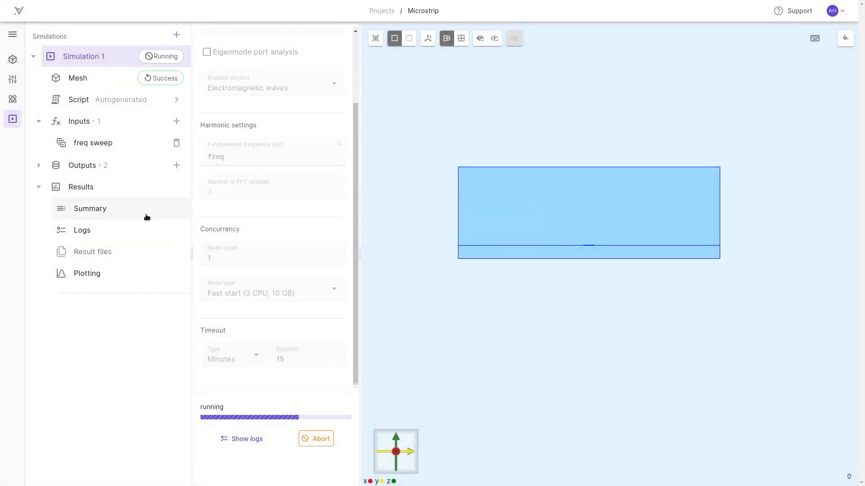
Step: Check the started sweep jobs and their completion in Simulation 1's main log
left_click(112, 229)
left_click_drag(276, 266, 124, 173)
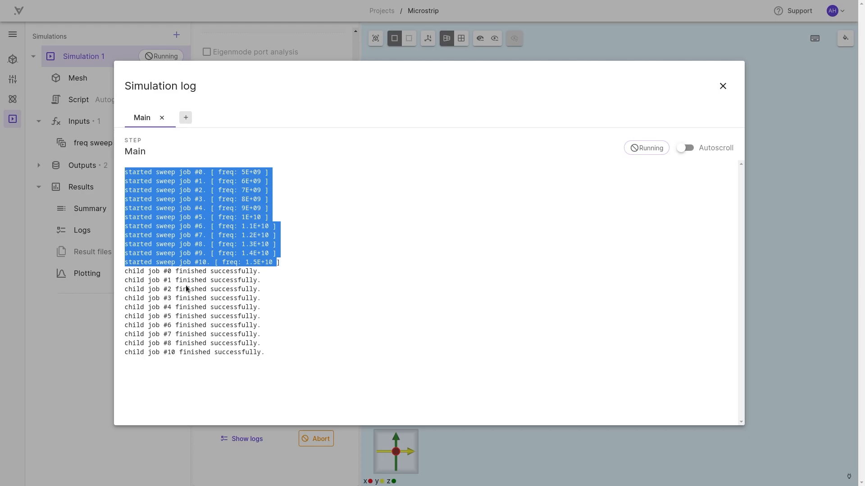
left_click_drag(251, 352, 122, 269)
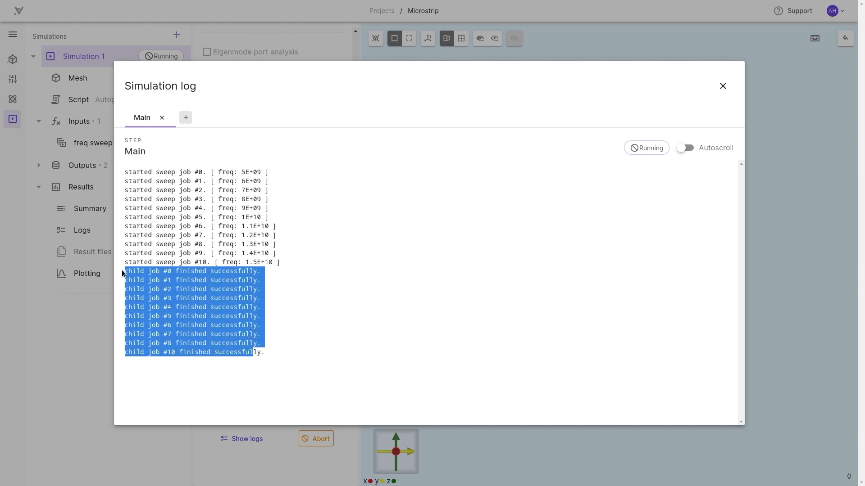
left_click_drag(277, 263, 124, 173)
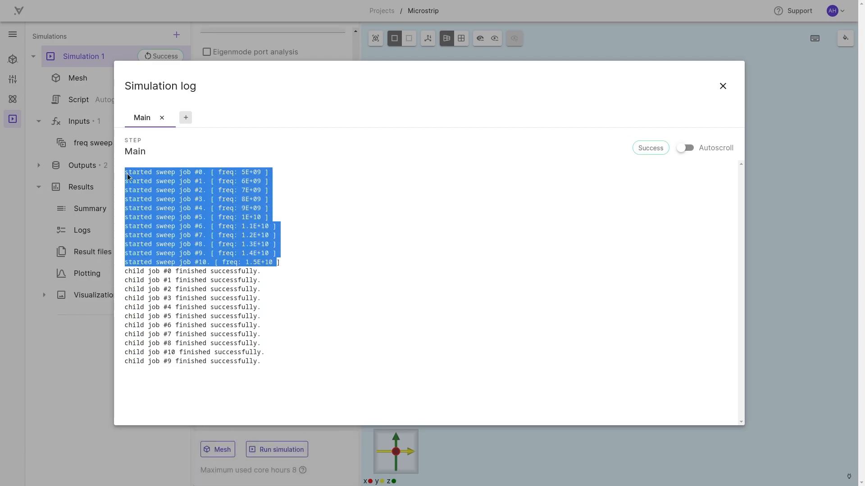
left_click(258, 363)
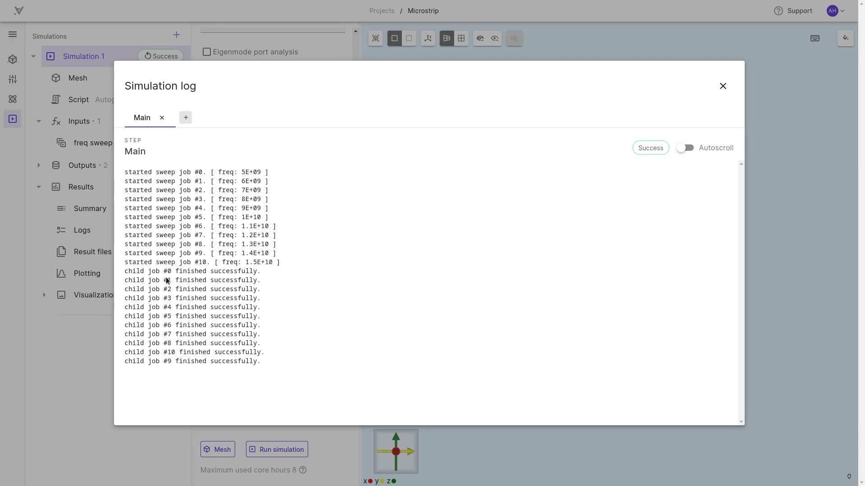
left_click(89, 346)
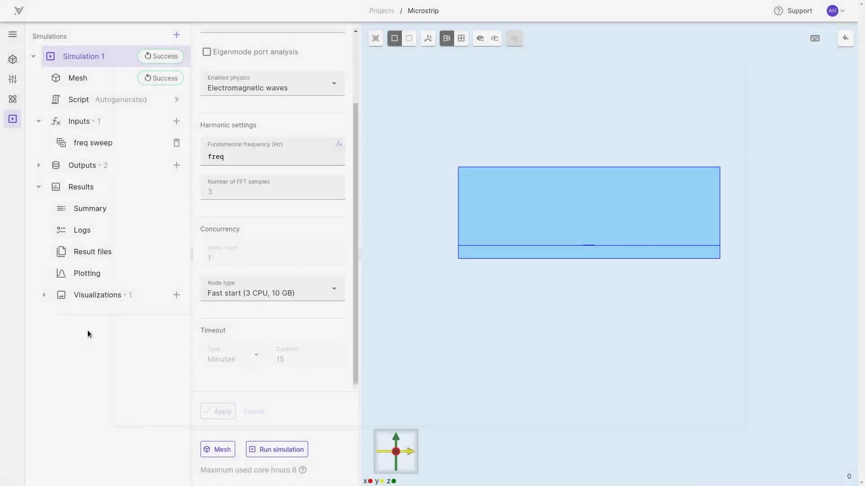
Step: Plot S-parameters (angle)_2 against freq from the sweep results
left_click(88, 274)
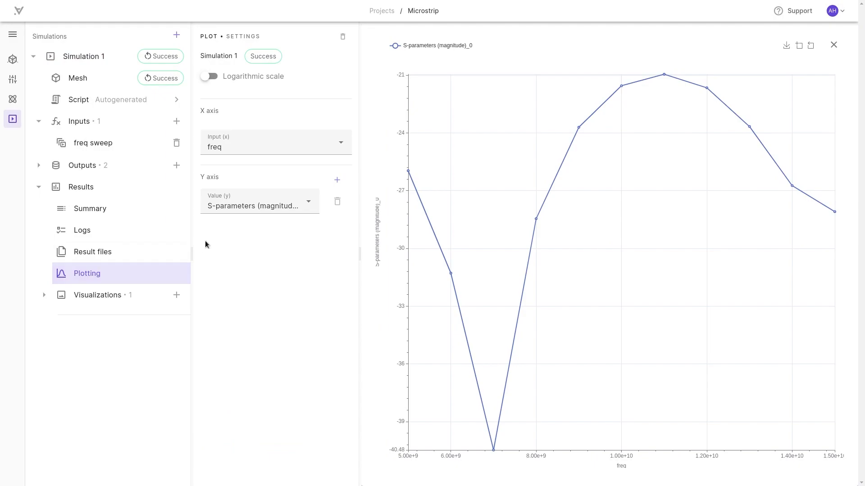
left_click(225, 203)
scroll(236, 274, "down", 2)
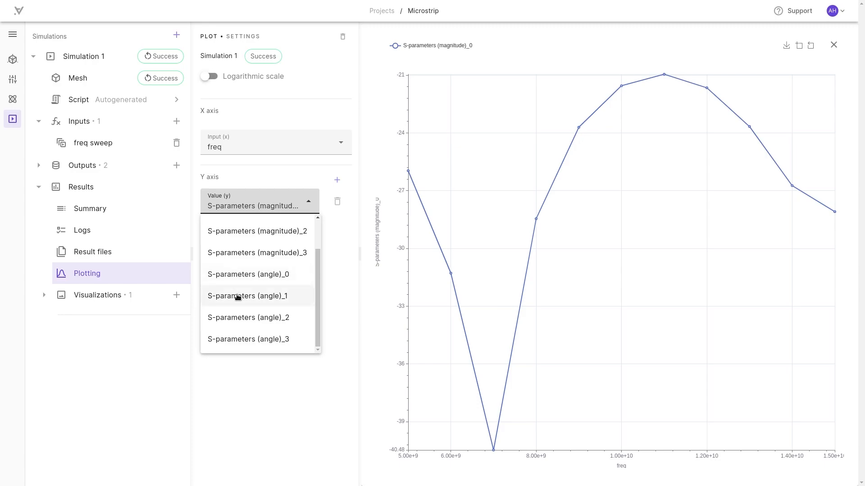
left_click(238, 321)
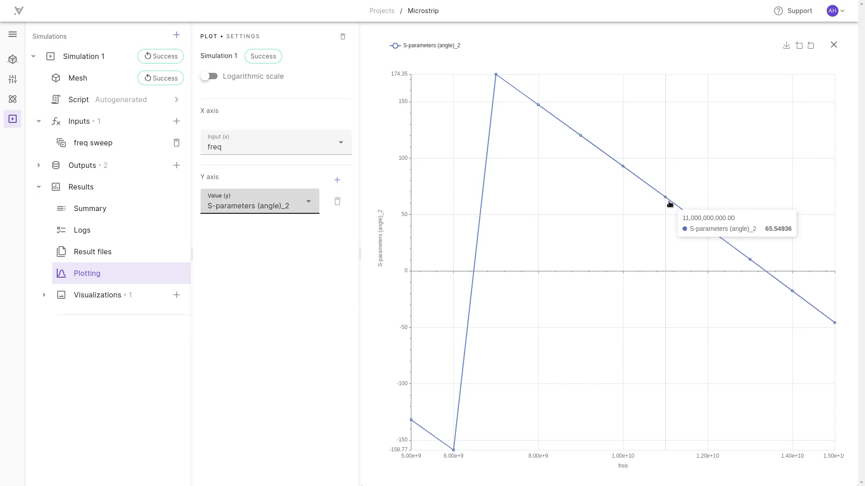
left_click(260, 272)
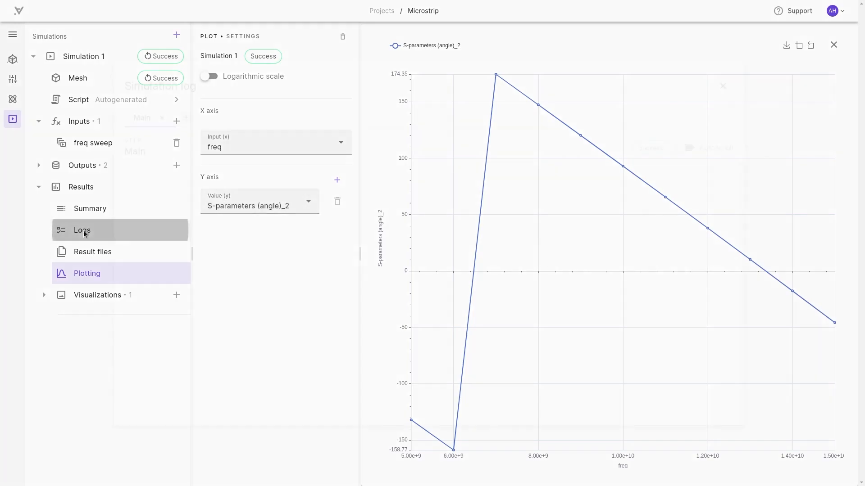
Step: Examine the S-parameter matrix in the Job 0 log, in particular the S11 magnitude
left_click(83, 230)
left_click(186, 118)
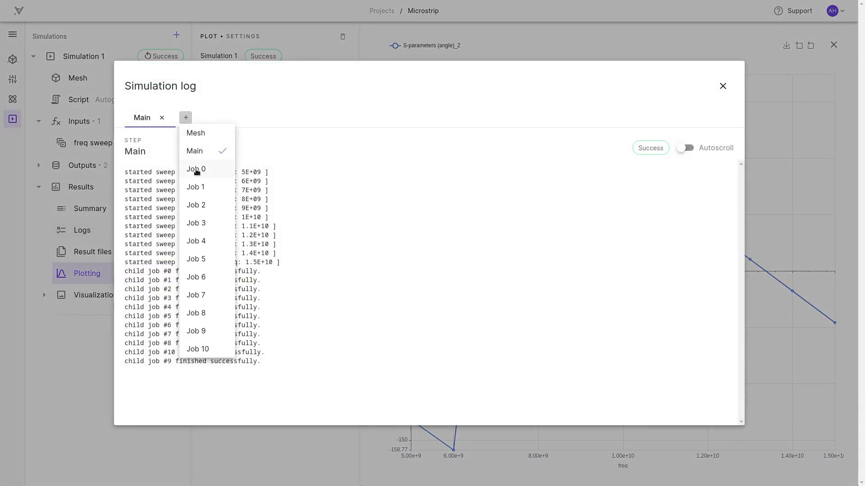
left_click(195, 170)
left_click(195, 117)
scroll(204, 235, "down", 3)
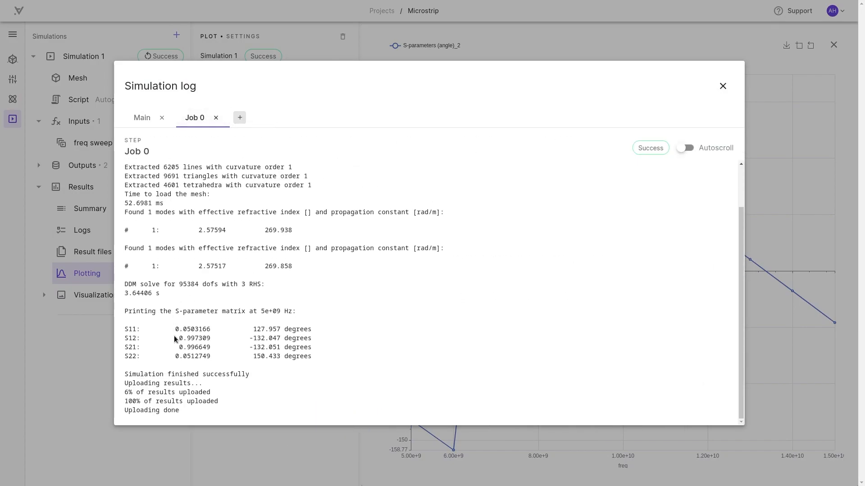
left_click_drag(176, 331, 210, 333)
left_click(176, 331)
left_click_drag(175, 331, 209, 331)
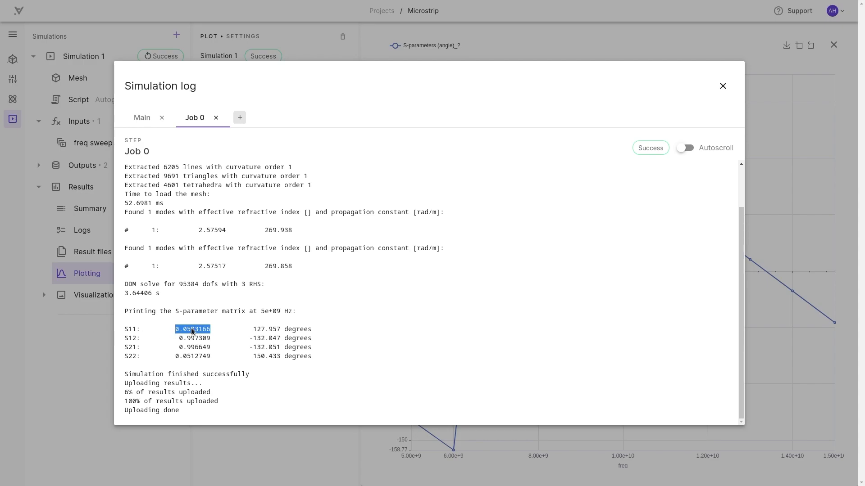
left_click(75, 341)
Step: Regenerate the mesh with Default mesh quality and show its preview
left_click(106, 60)
left_click(119, 82)
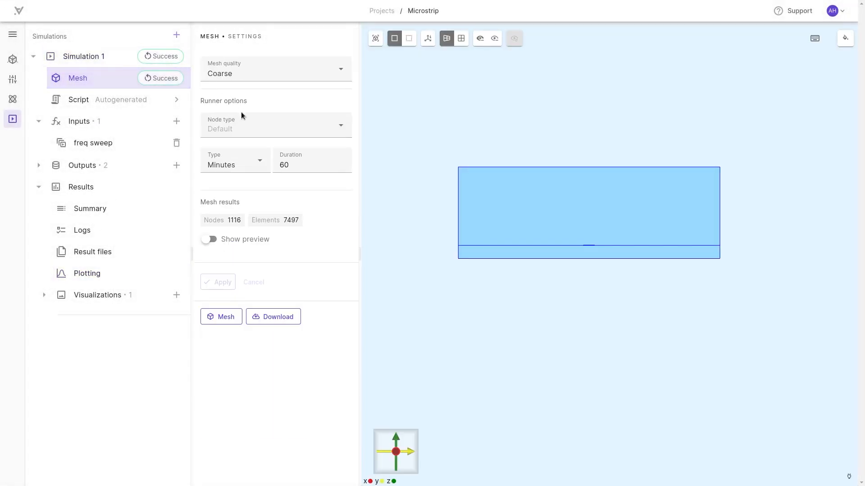
left_click(235, 80)
left_click(231, 139)
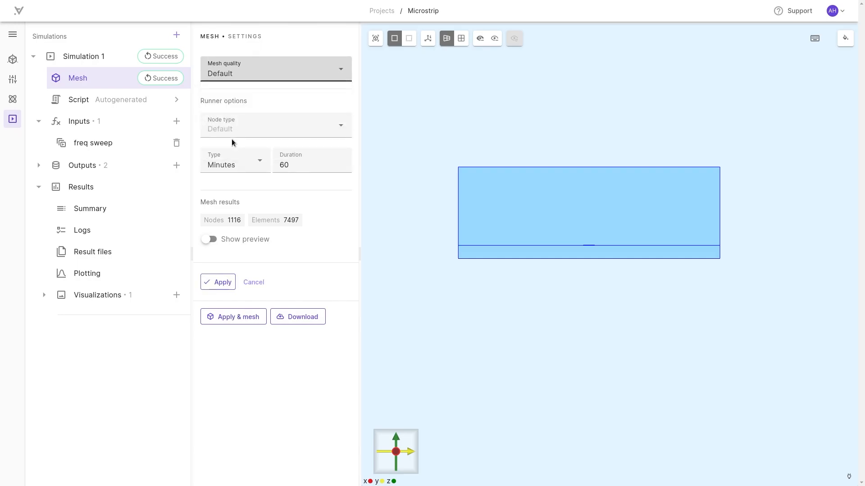
left_click(230, 318)
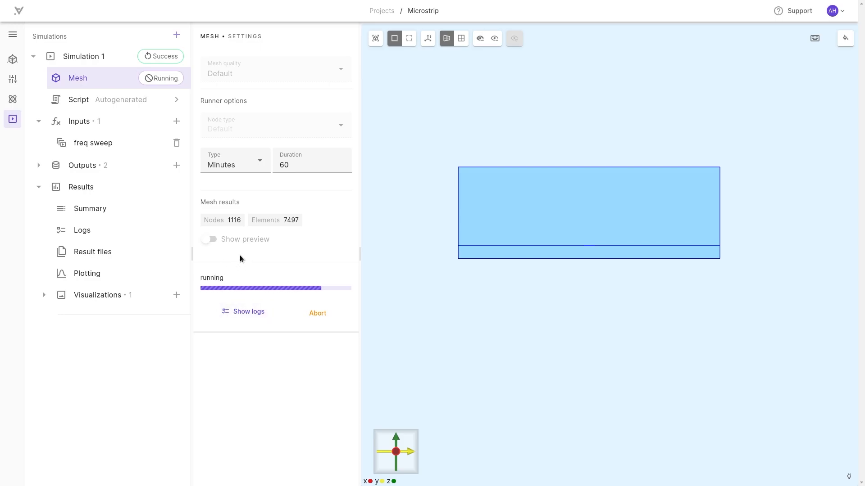
left_click(209, 239)
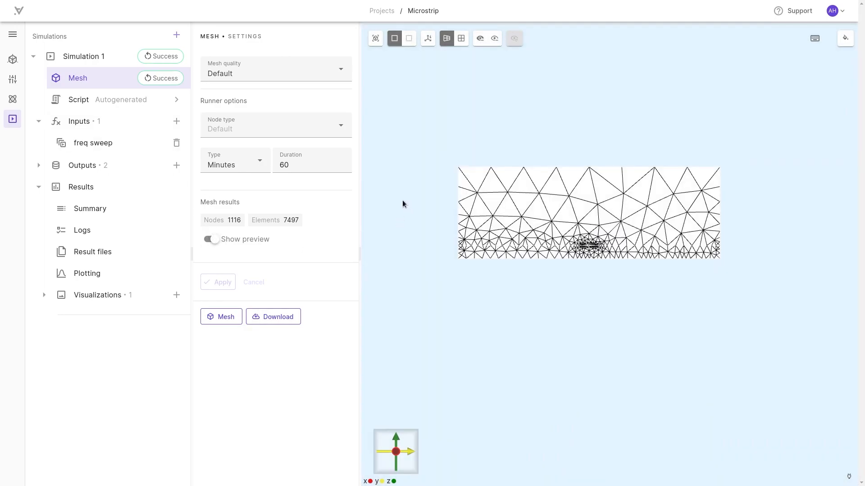
Step: Rerun Simulation 1 on the Default-quality mesh, discarding the previous results, and open its simulation log
left_click(154, 55)
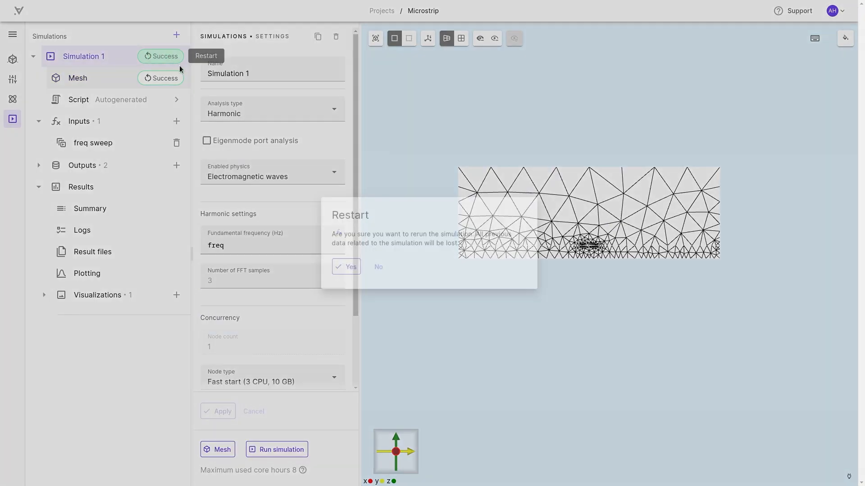
left_click(341, 266)
left_click(83, 232)
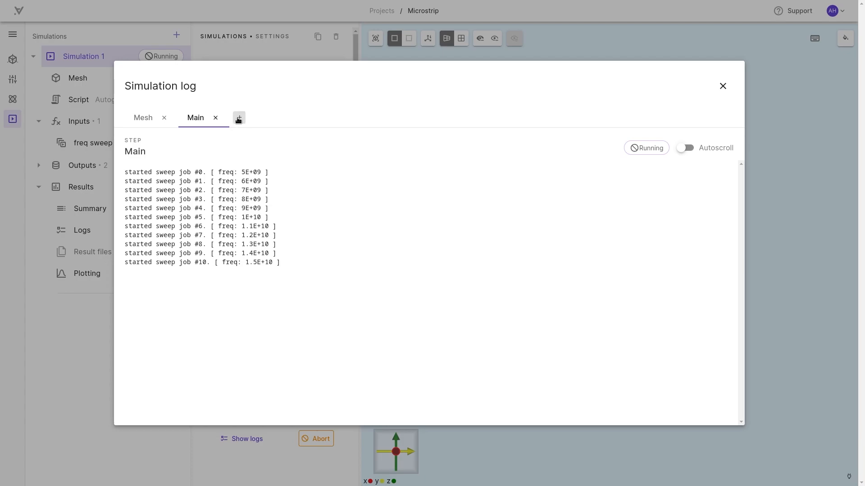
Step: Compare the Job 0 and Job 1 logs of the running sweep, including the mesh size and the port modes found
left_click(239, 117)
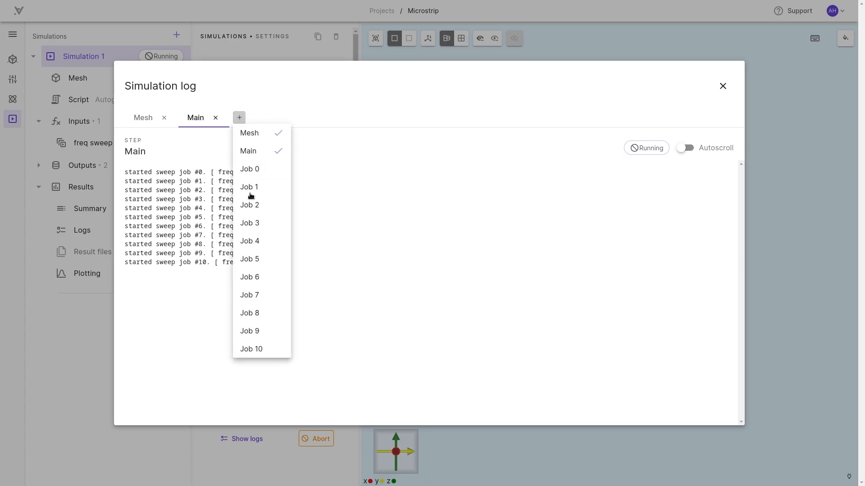
left_click(250, 169)
left_click(246, 117)
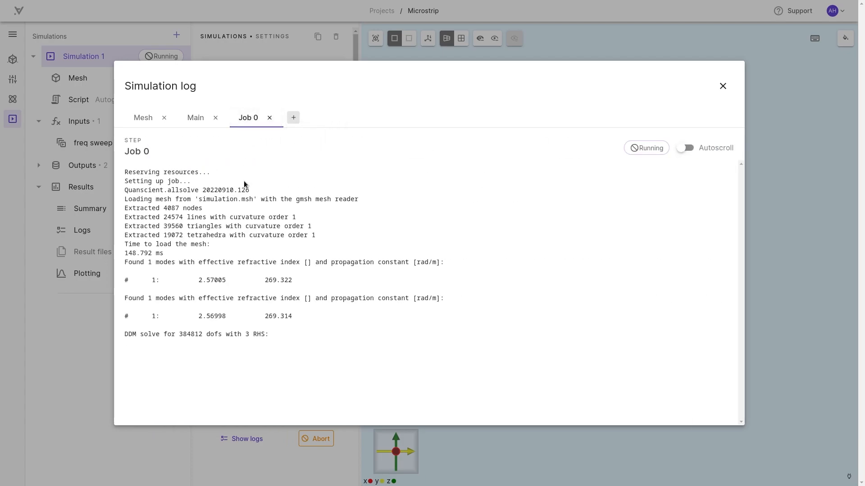
left_click(195, 118)
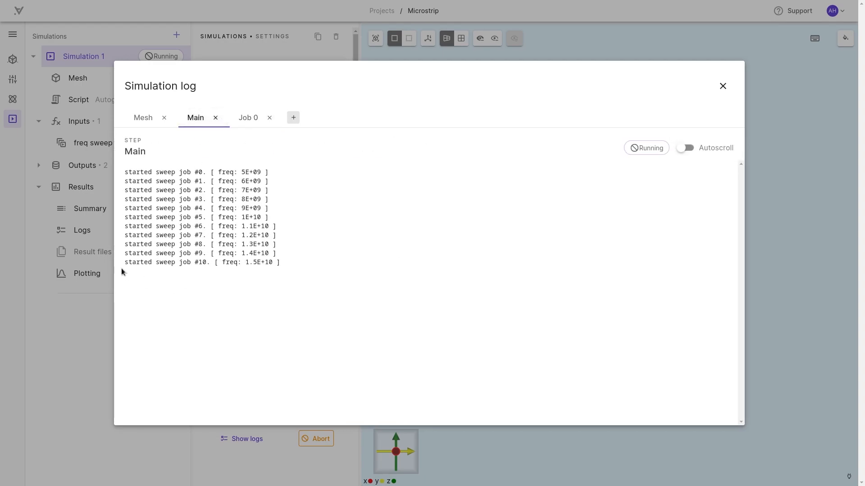
left_click(294, 118)
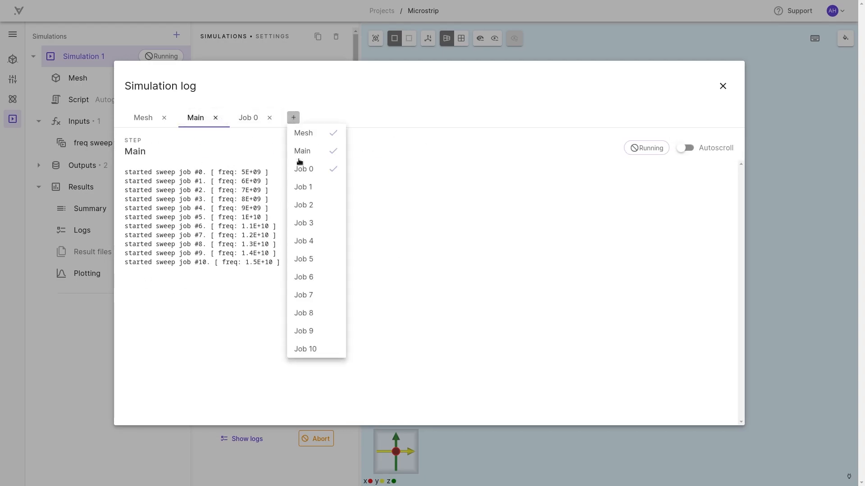
left_click(304, 187)
left_click(251, 121)
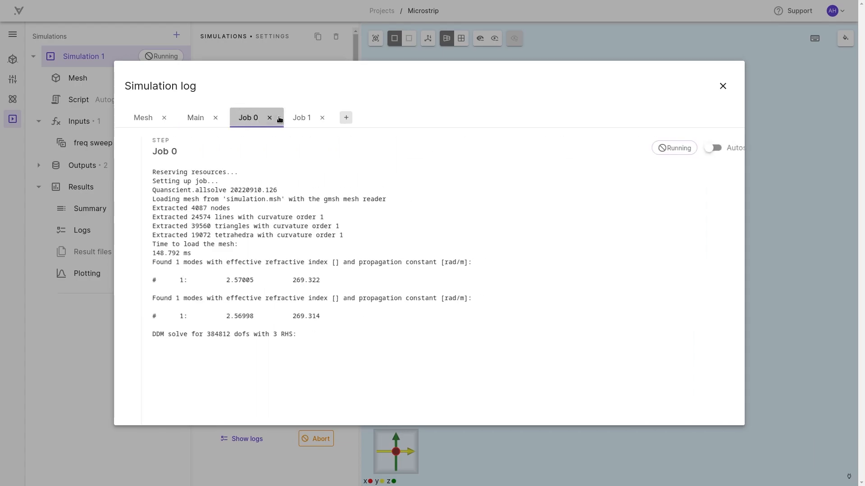
left_click(300, 118)
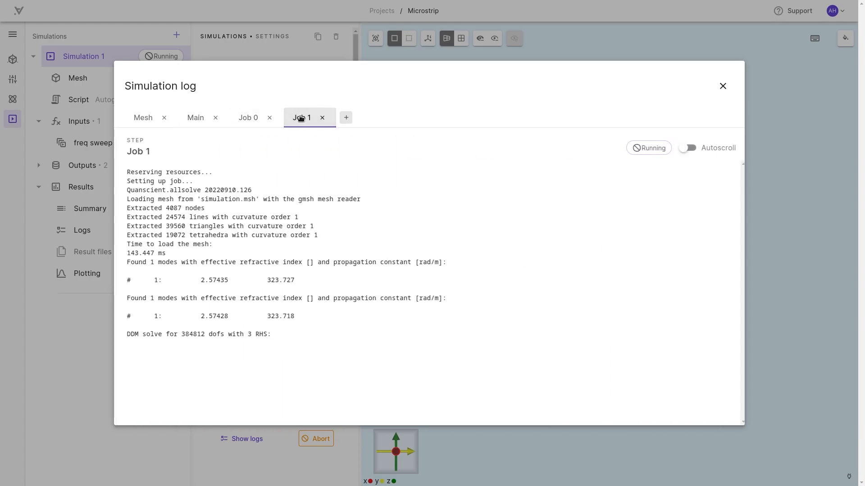
left_click(244, 121)
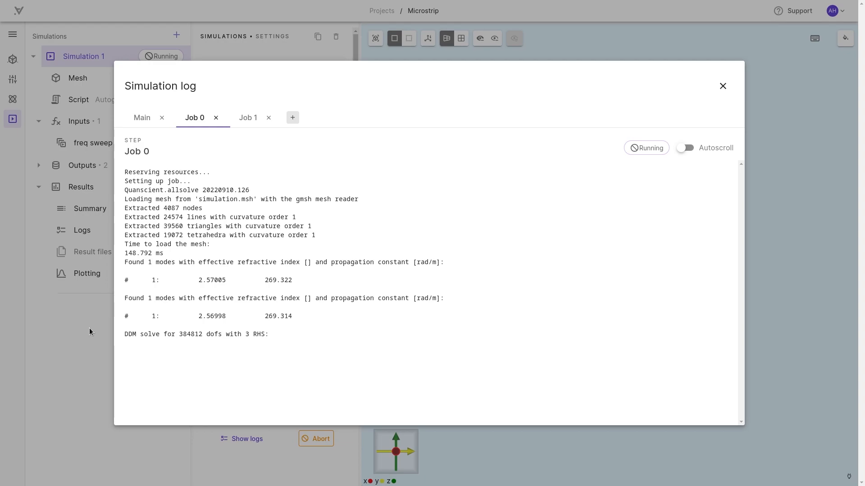
Step: Check in the main log which sweep jobs have finished, and view the S-parameters (angle)_2 plot against freq
left_click(142, 117)
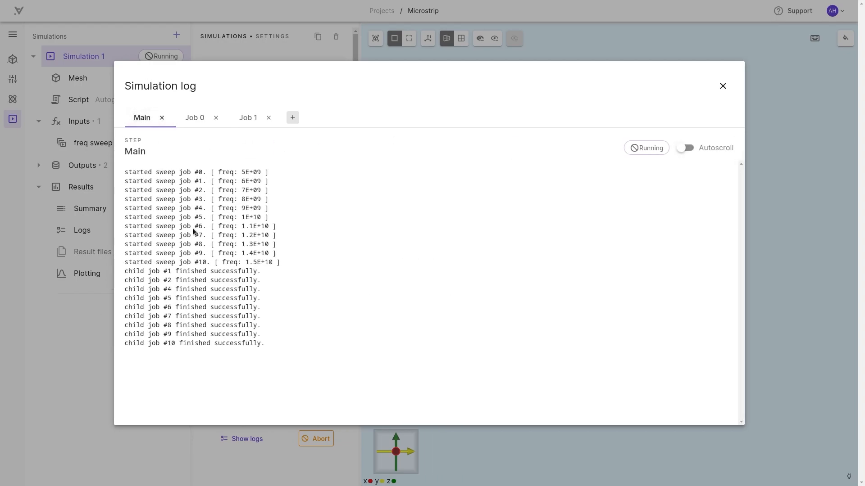
left_click_drag(253, 344, 125, 273)
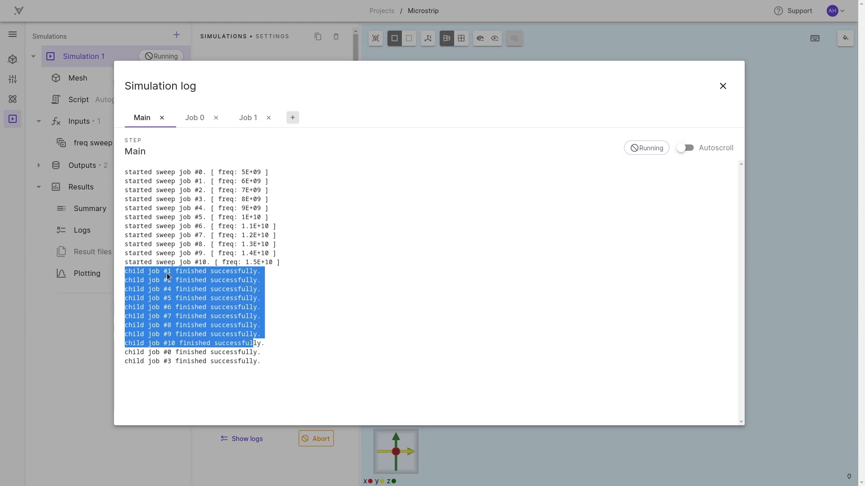
left_click(95, 321)
left_click(89, 274)
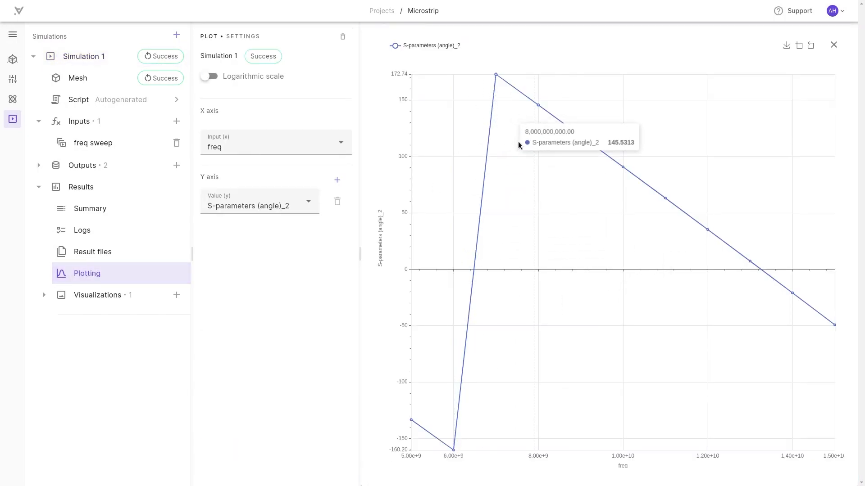
Step: Examine the S11 magnitude at 5 GHz in the Job 0 log of the rerun sweep
left_click(107, 232)
left_click(201, 117)
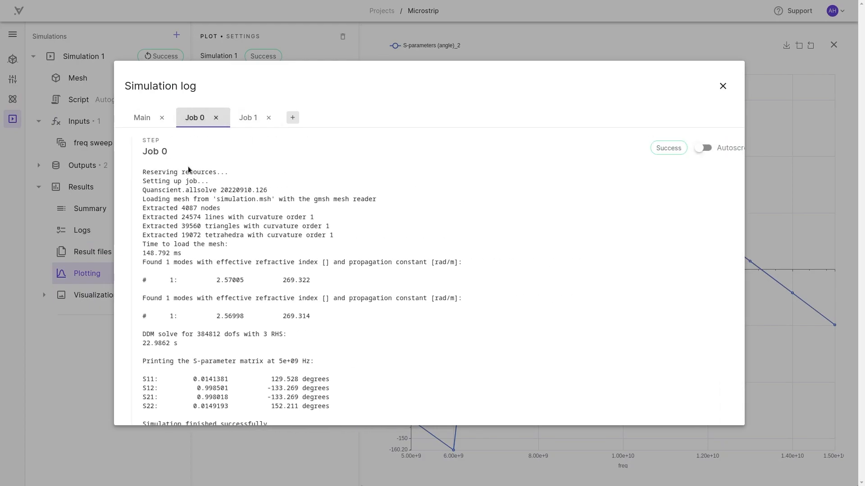
left_click_drag(174, 379, 208, 381)
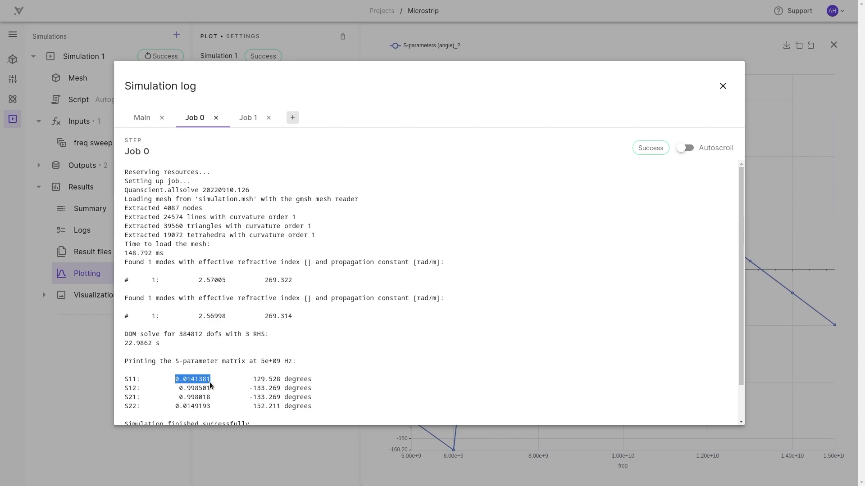
left_click(85, 370)
Step: Check which result fields are available for Visualization 1
left_click(44, 297)
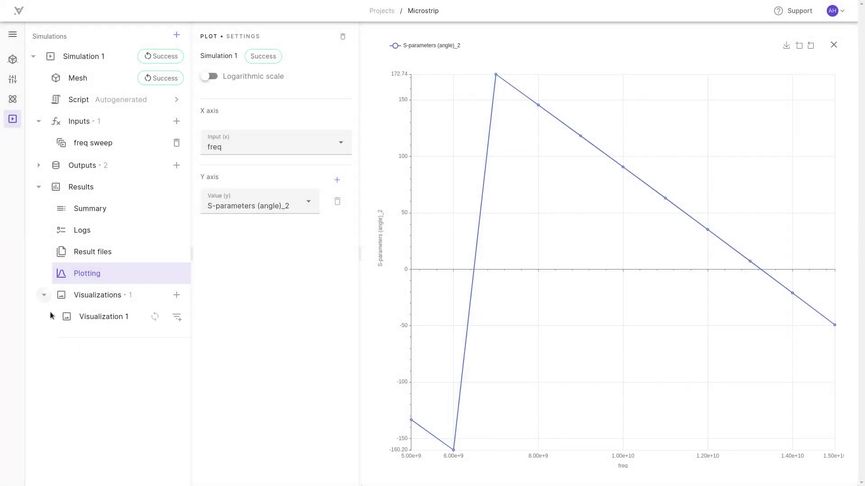
left_click(176, 317)
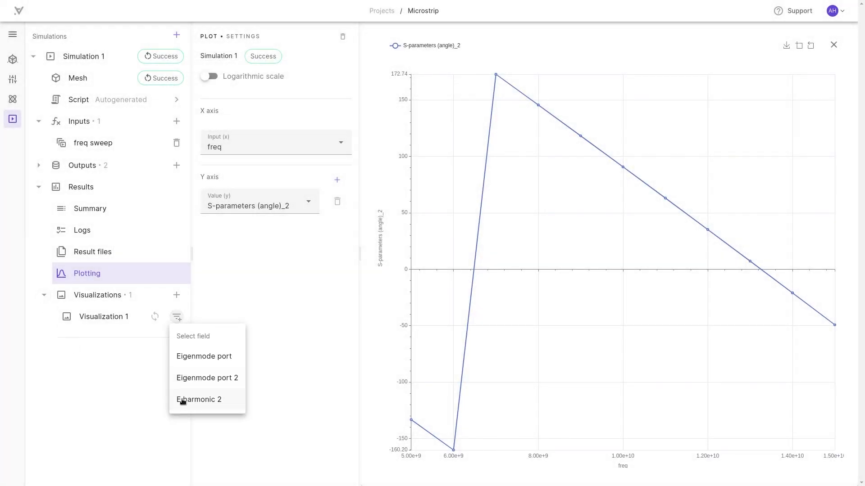
left_click(126, 356)
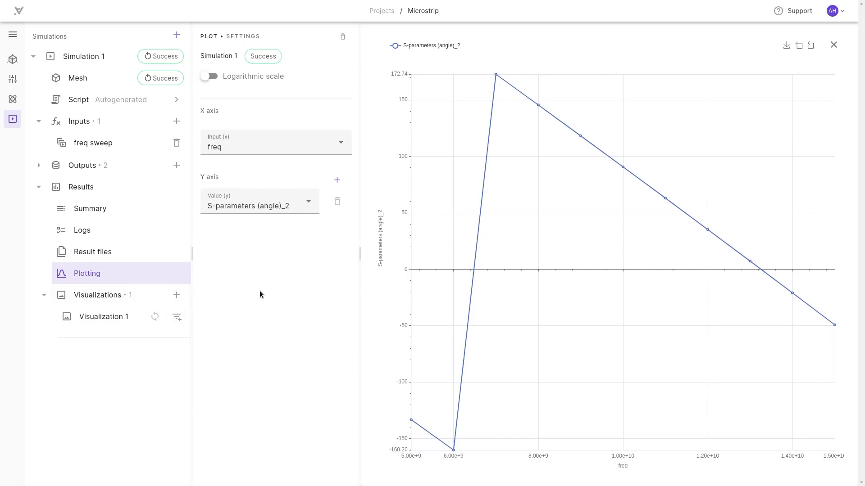